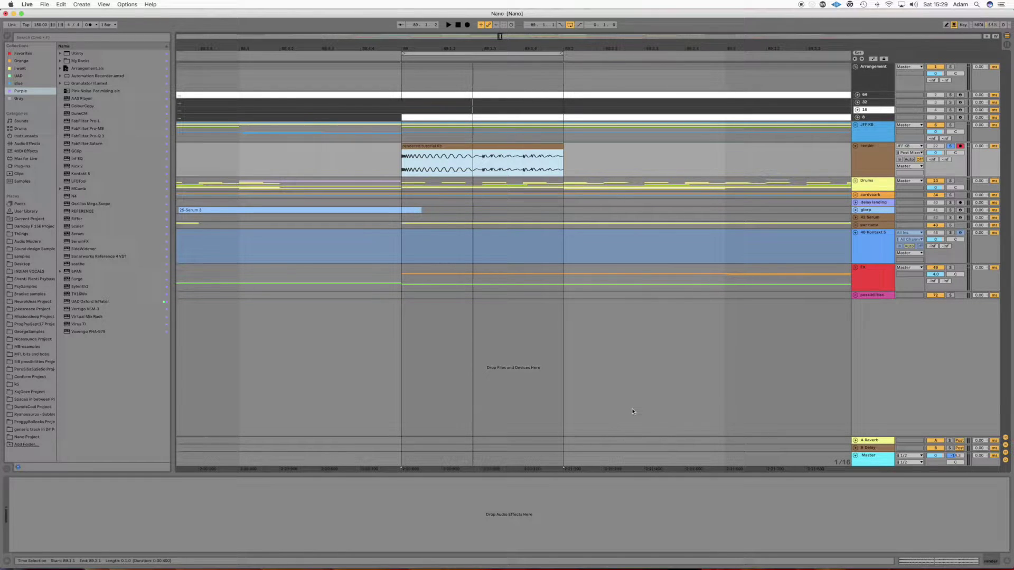
# - Audition the looped rendered bass clip and focus the render track
pyautogui.click(493, 147)
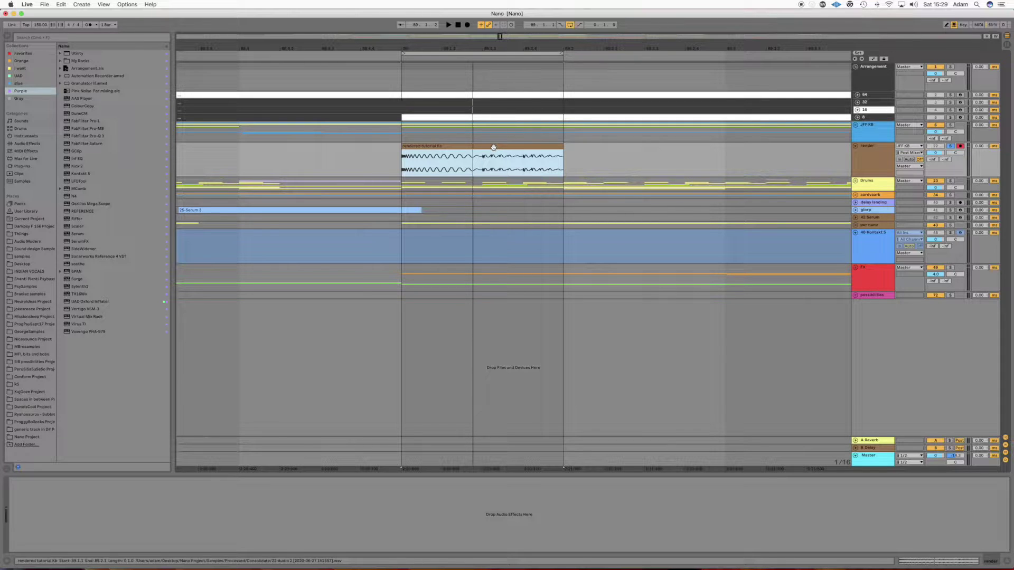
pyautogui.press('space')
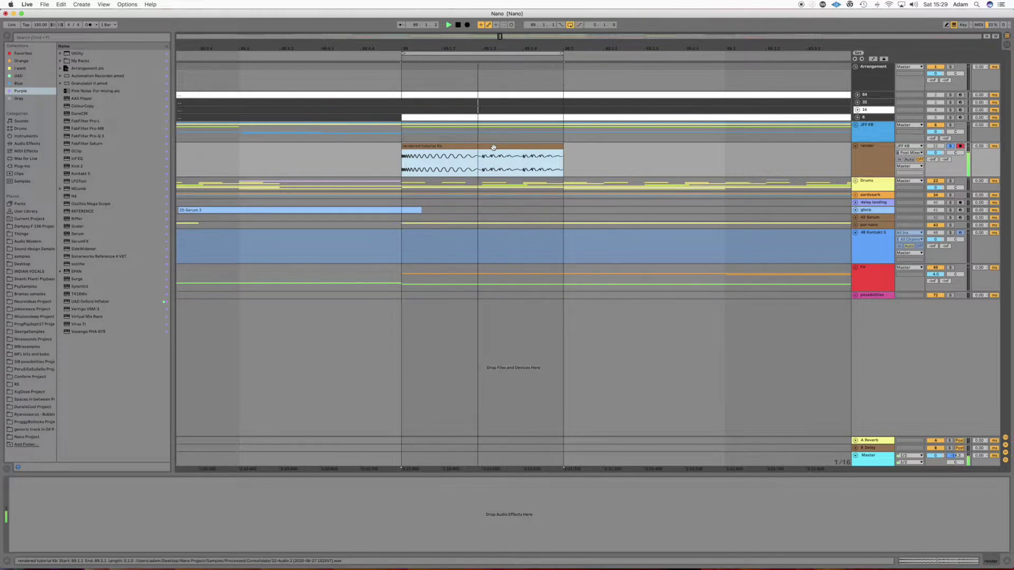
pyautogui.press('space')
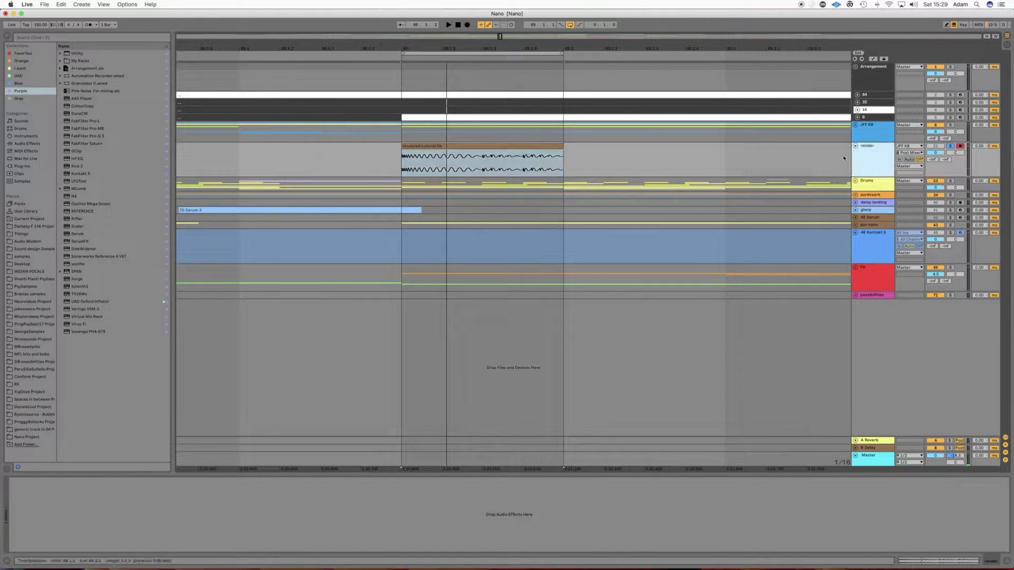
pyautogui.click(523, 155)
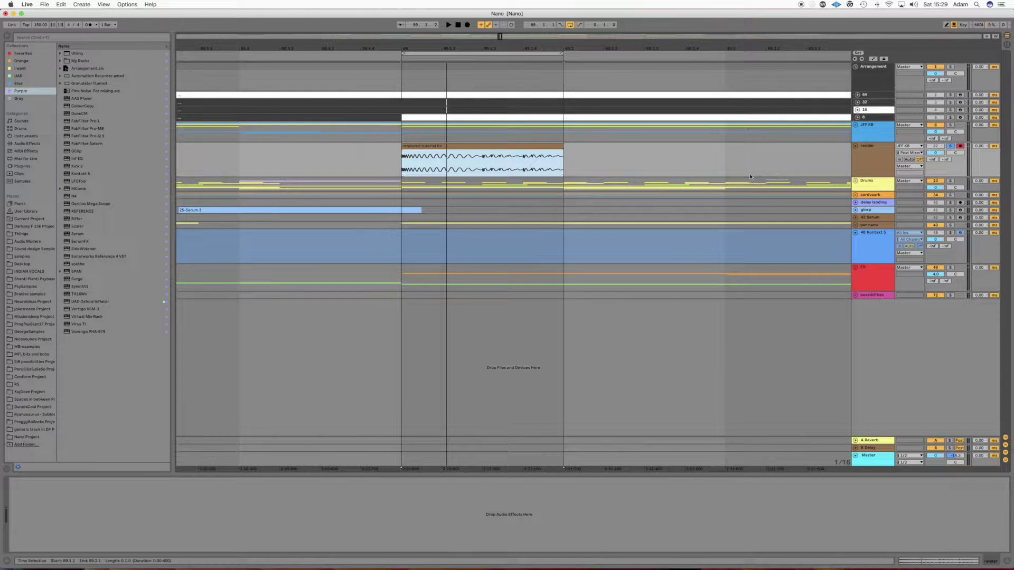
pyautogui.click(505, 213)
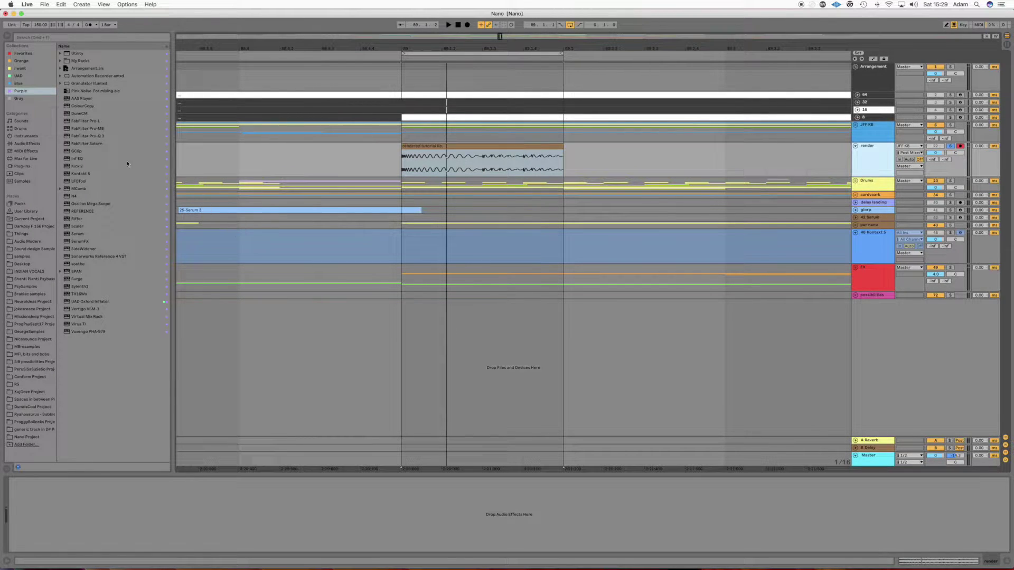
# - Load LFOTool onto the render track, enlarge its editor, and show the waveform overlay
pyautogui.click(104, 182)
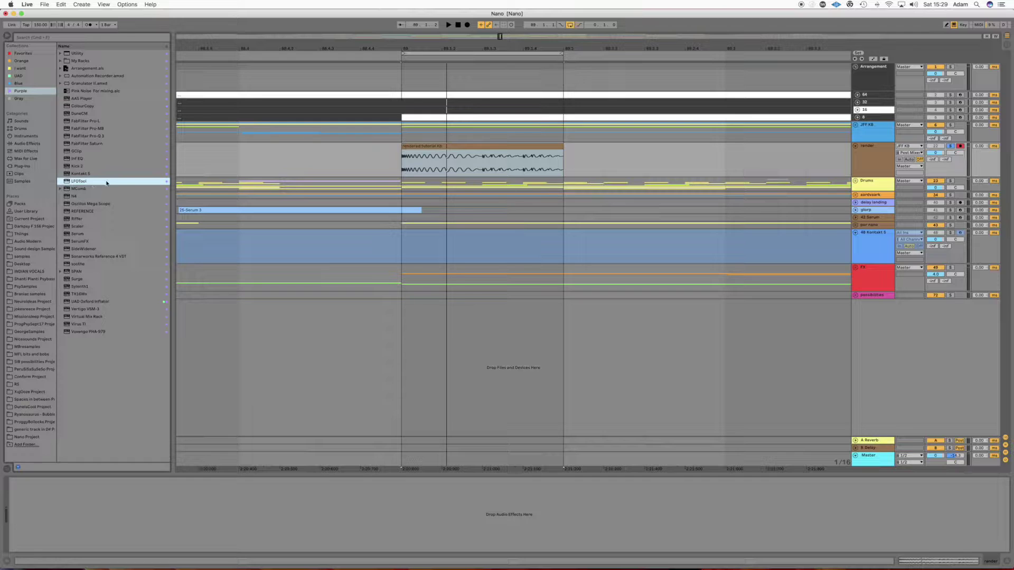
pyautogui.doubleClick(105, 184)
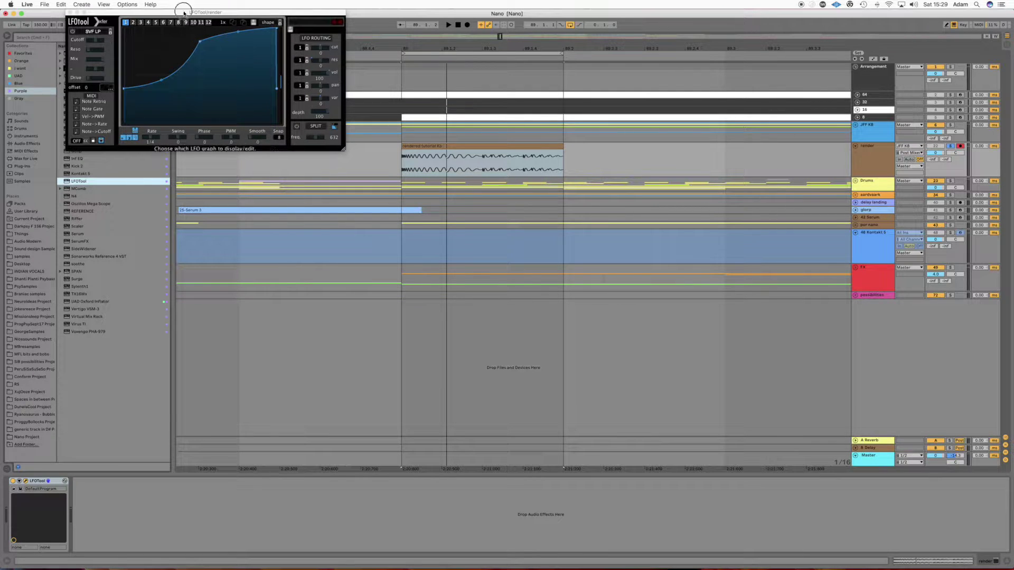
pyautogui.moveTo(184, 10); pyautogui.dragTo(145, 82)
pyautogui.moveTo(302, 217); pyautogui.dragTo(962, 275)
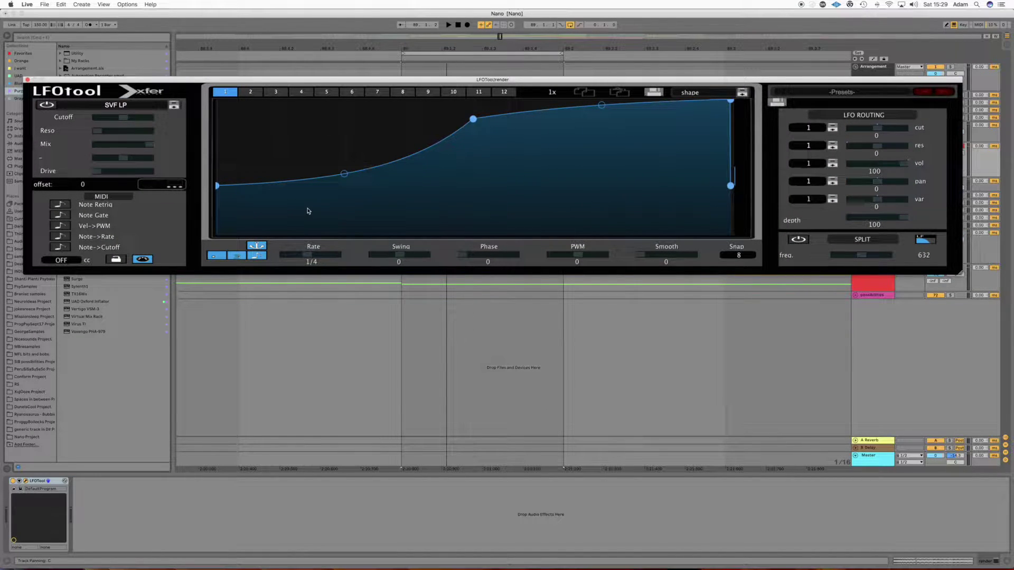
pyautogui.click(175, 184)
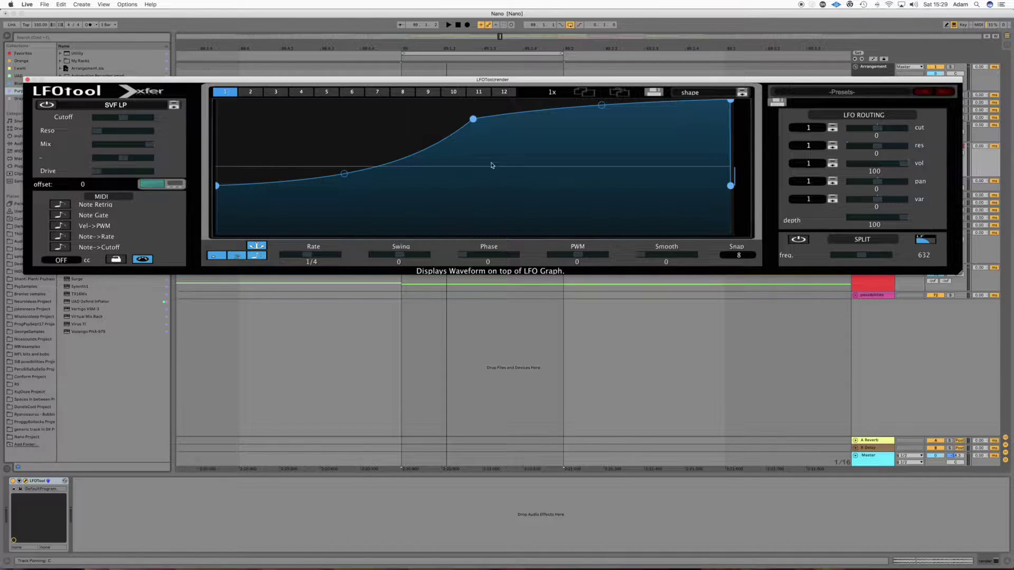
# - Draw an LFO curve silent for the first half, full for the second, with phase 275
pyautogui.moveTo(243, 181)
pyautogui.mouseDown()
pyautogui.moveTo(254, 264)
pyautogui.moveTo(430, 279)
pyautogui.mouseUp()
pyautogui.moveTo(508, 178)
pyautogui.mouseDown()
pyautogui.moveTo(502, 47)
pyautogui.moveTo(738, 49)
pyautogui.moveTo(534, 50)
pyautogui.mouseUp()
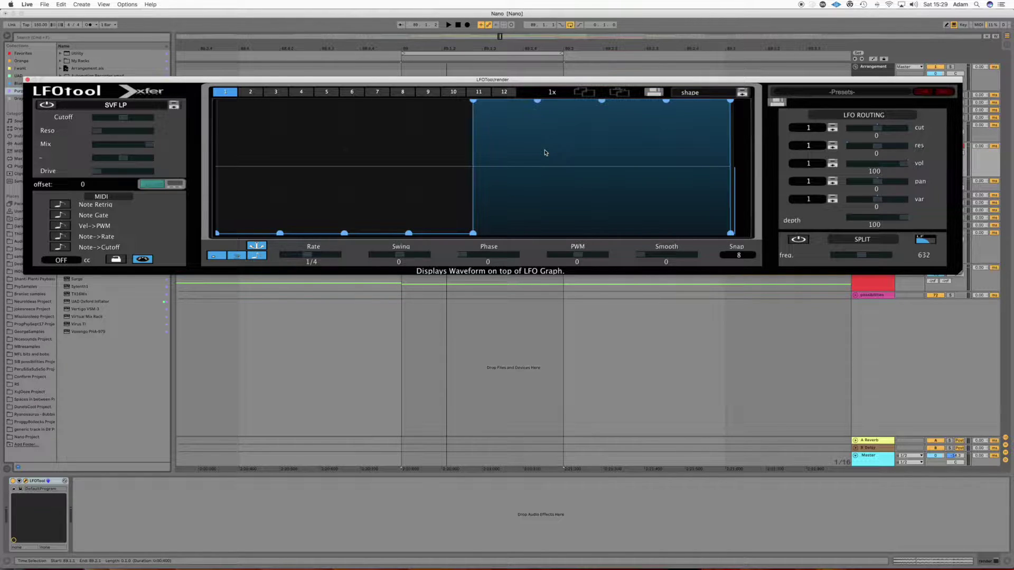
pyautogui.press('space')
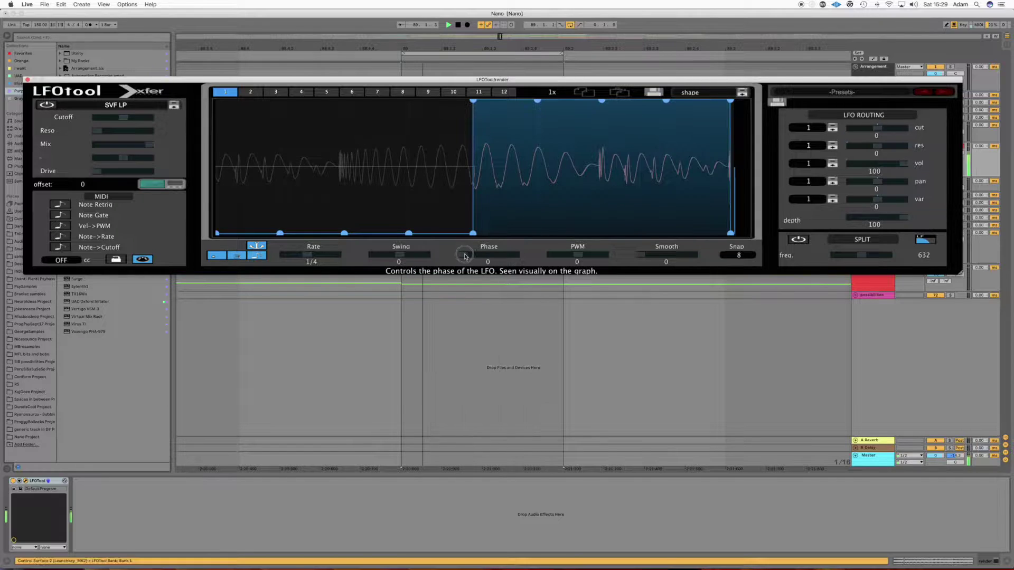
pyautogui.moveTo(466, 256); pyautogui.dragTo(526, 260)
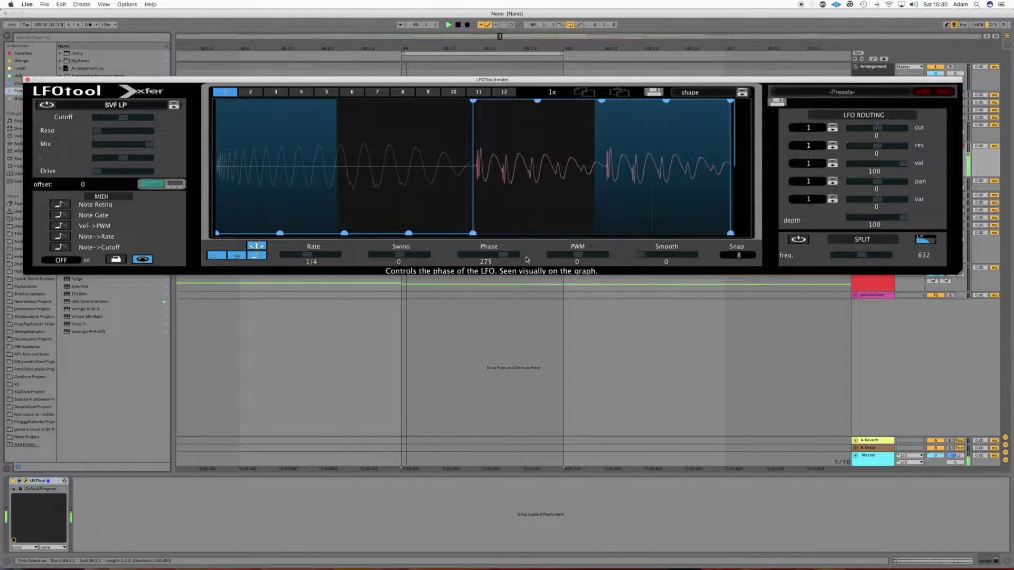
pyautogui.moveTo(505, 257); pyautogui.dragTo(506, 255)
pyautogui.press('space')
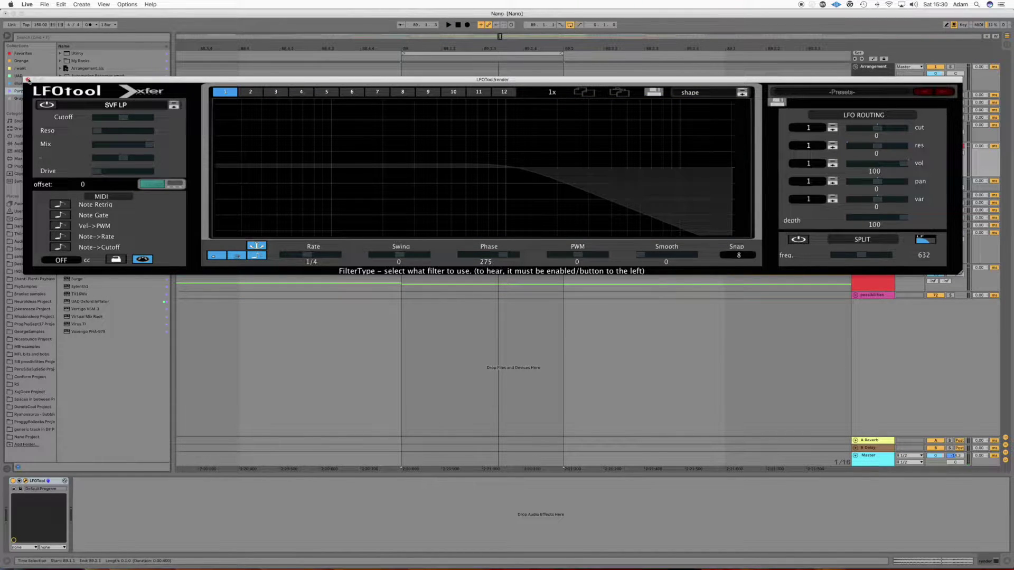
pyautogui.click(54, 486)
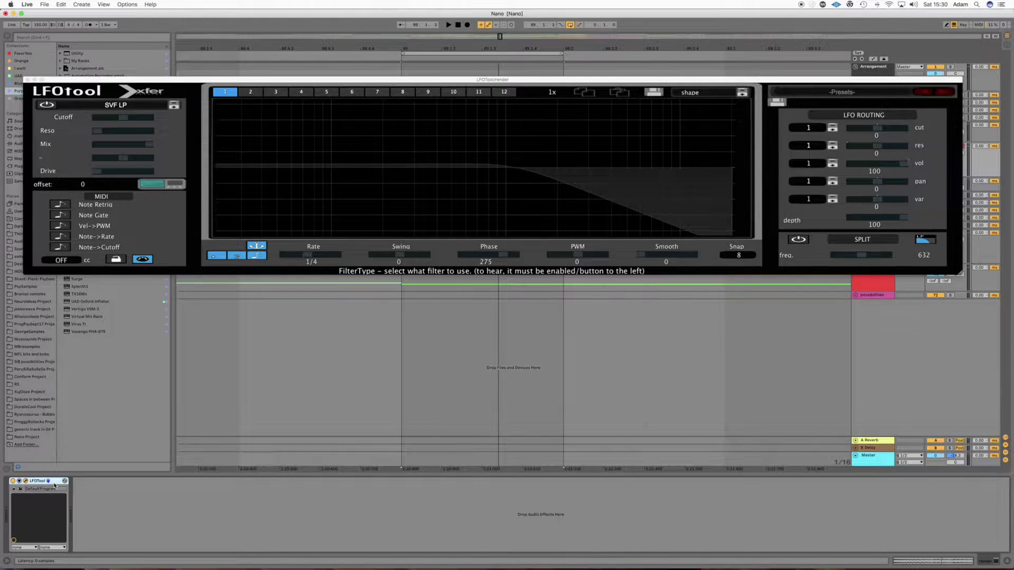
# - Group LFOTool into an Audio Effect Rack and duplicate its chain into two chains
pyautogui.press('super+c')
pyautogui.press('super+g')
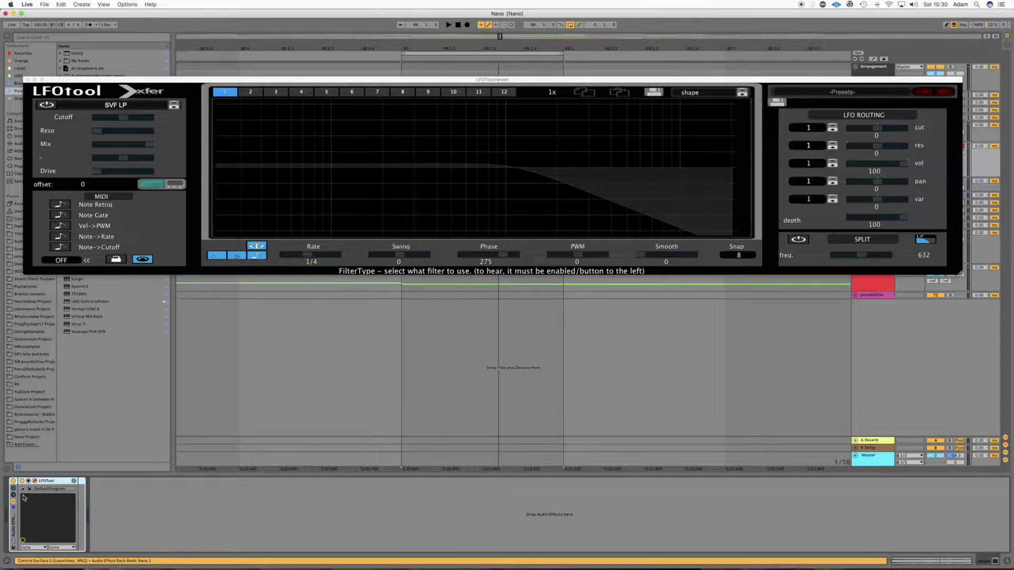
pyautogui.click(13, 497)
pyautogui.click(34, 501)
pyautogui.press('super+c')
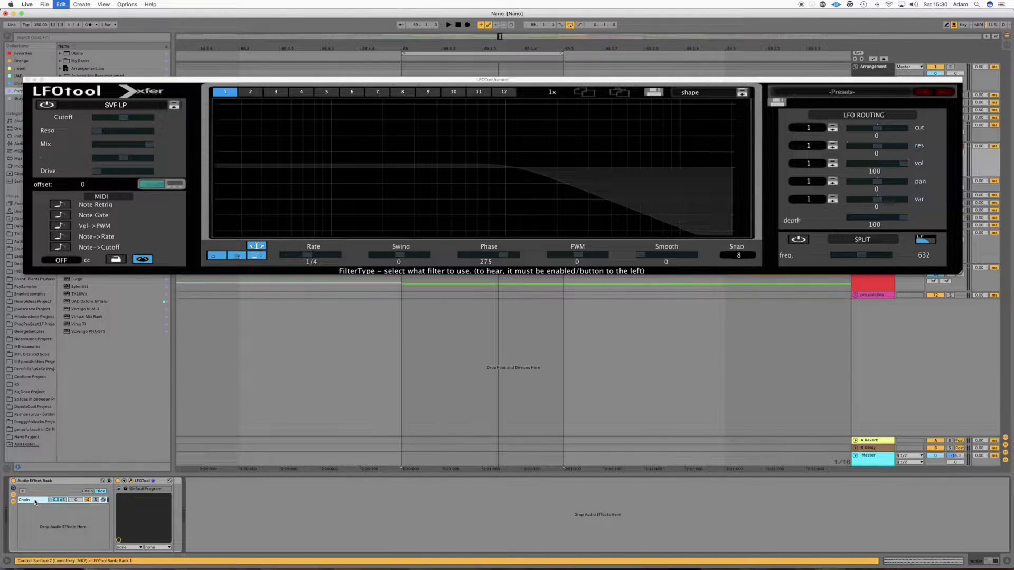
pyautogui.press('super+v')
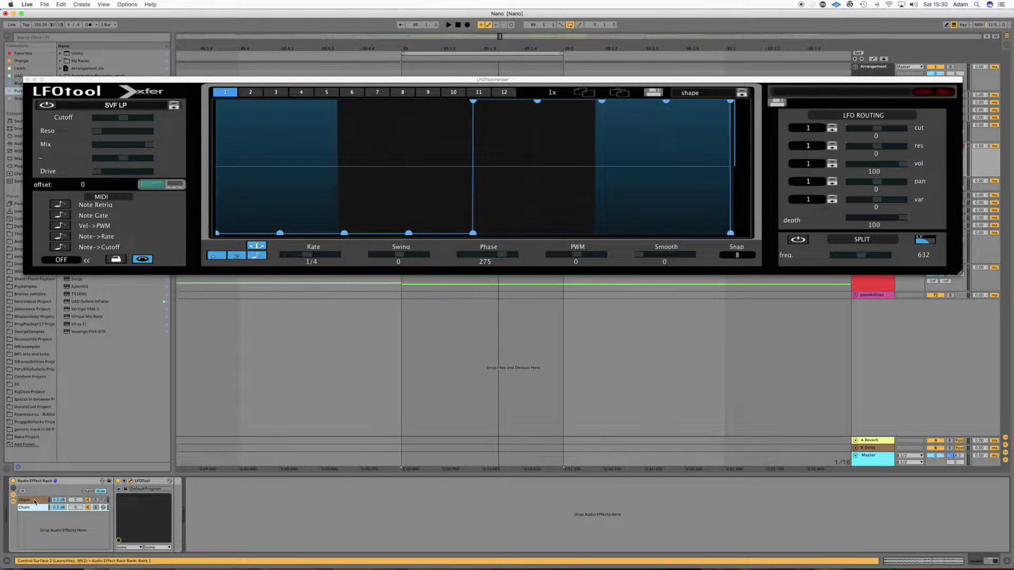
# - Invert the LFO volume routing to -100, then solo each chain to audition them
pyautogui.click(902, 166)
pyautogui.moveTo(902, 166); pyautogui.dragTo(787, 165)
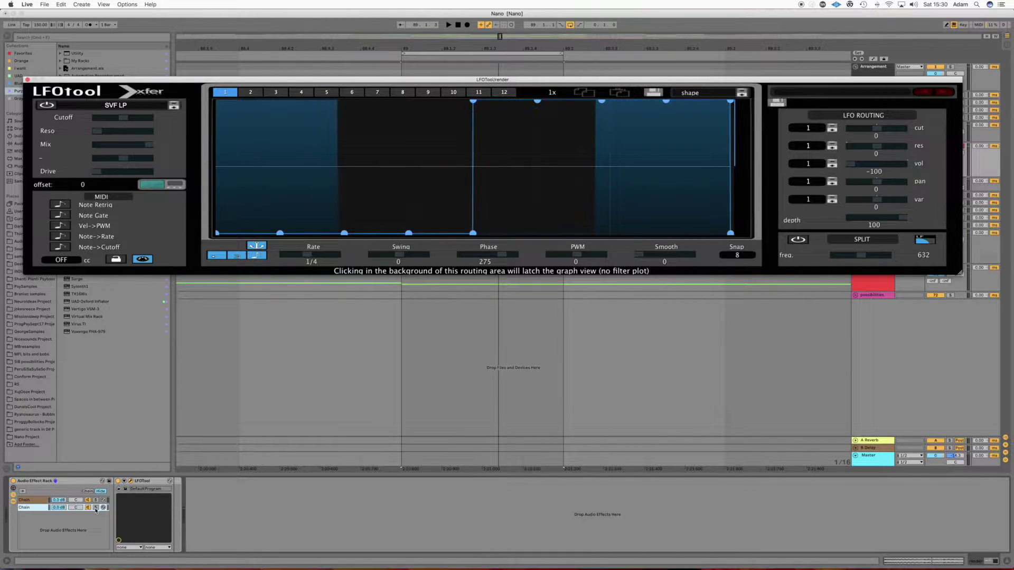
pyautogui.click(96, 501)
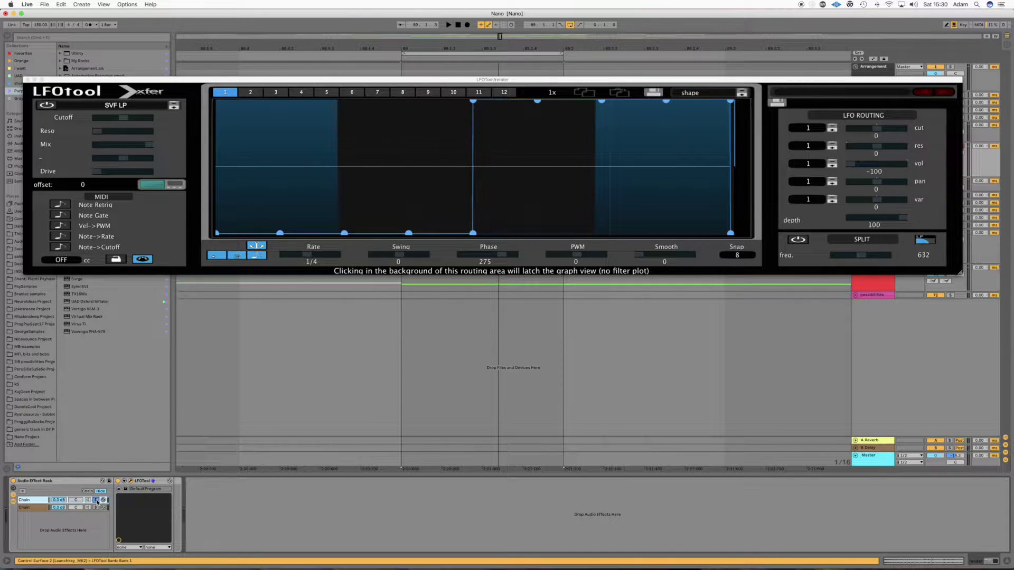
pyautogui.click(96, 508)
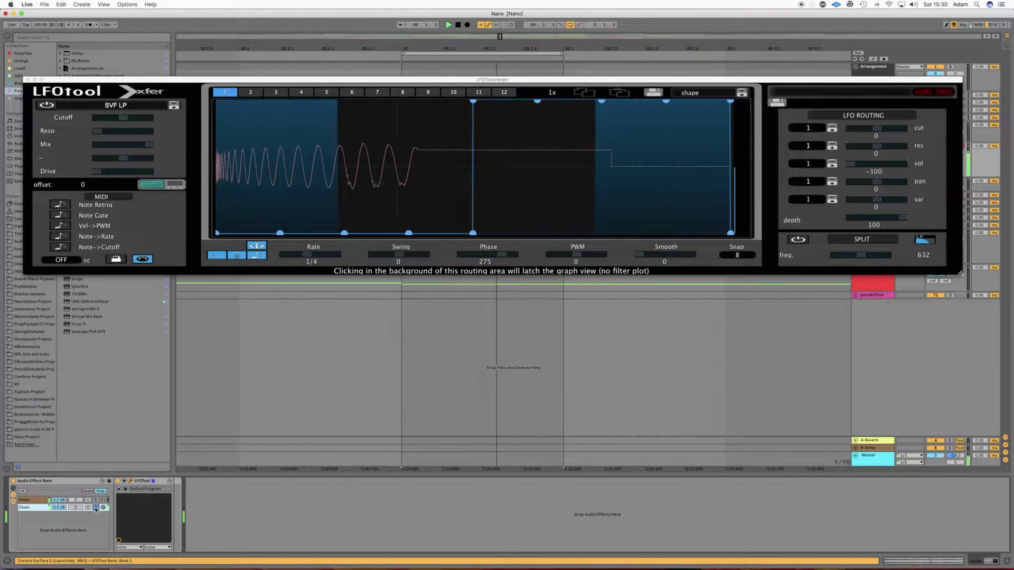
pyautogui.press('space')
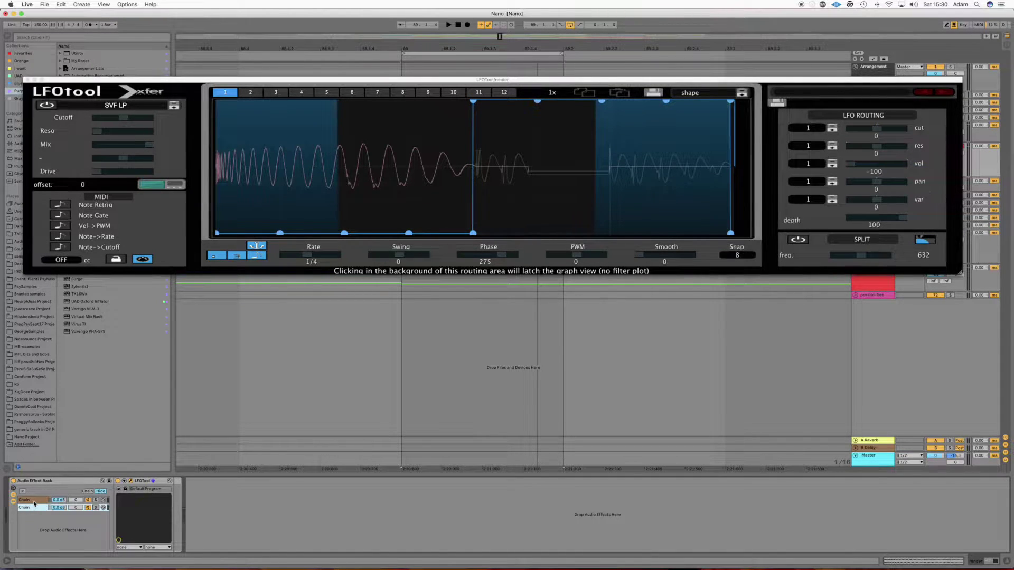
# - Select the first rack chain and solo it to hear only the transient part
pyautogui.click(35, 502)
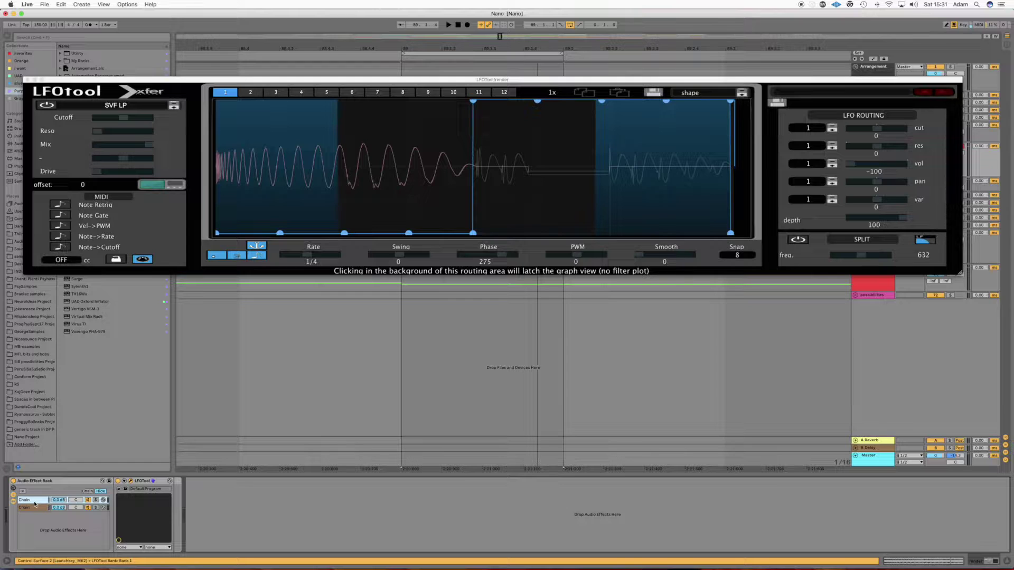
pyautogui.click(96, 500)
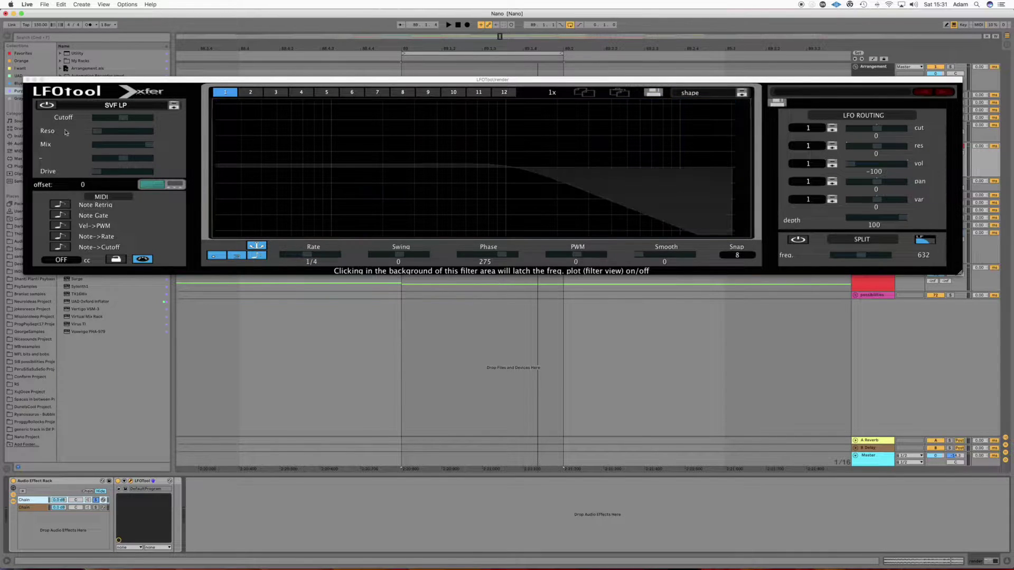
# - Add a second LFOTool to the render track's device chain
pyautogui.click(26, 80)
pyautogui.click(86, 183)
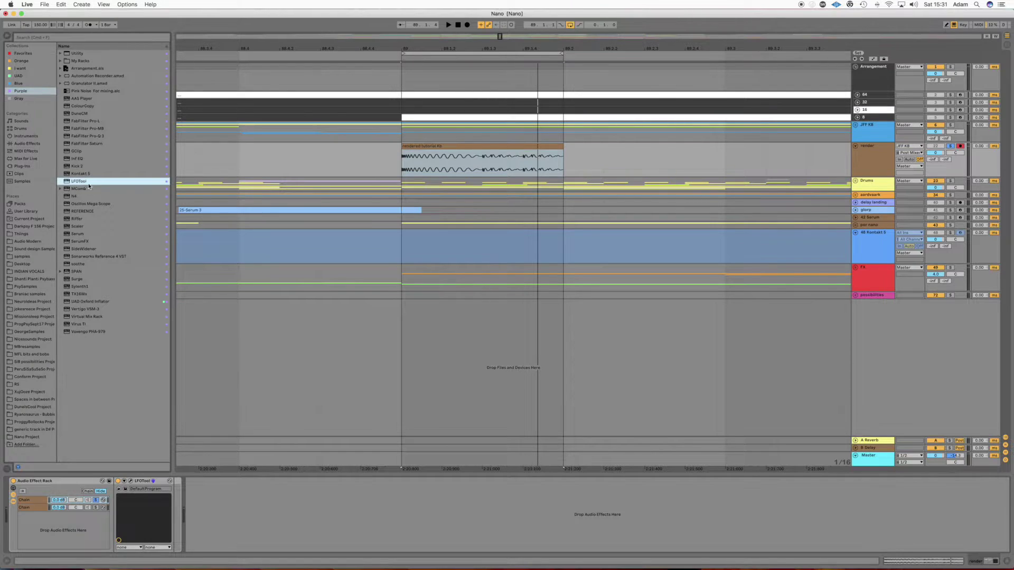
pyautogui.press('Return')
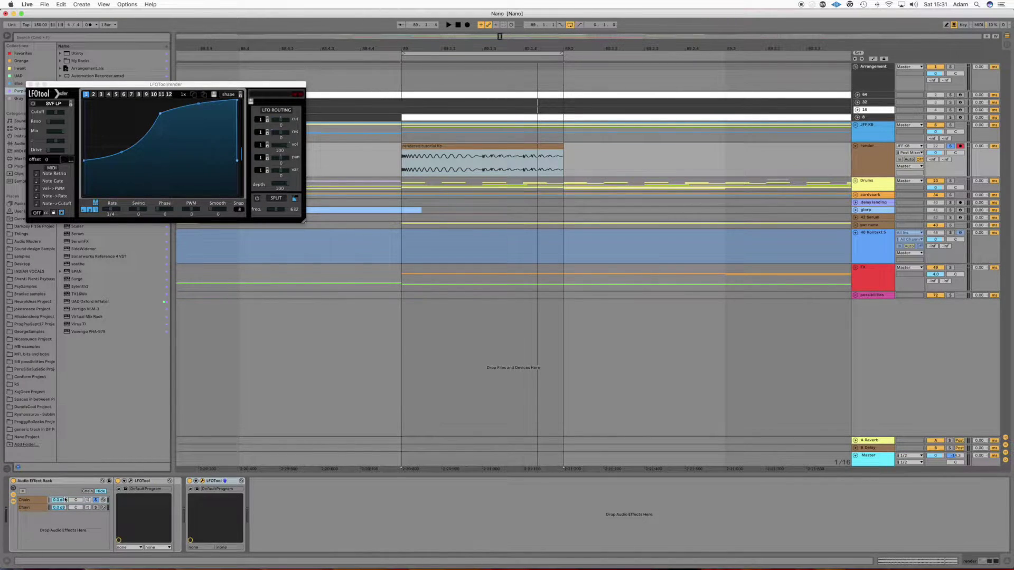
pyautogui.click(215, 482)
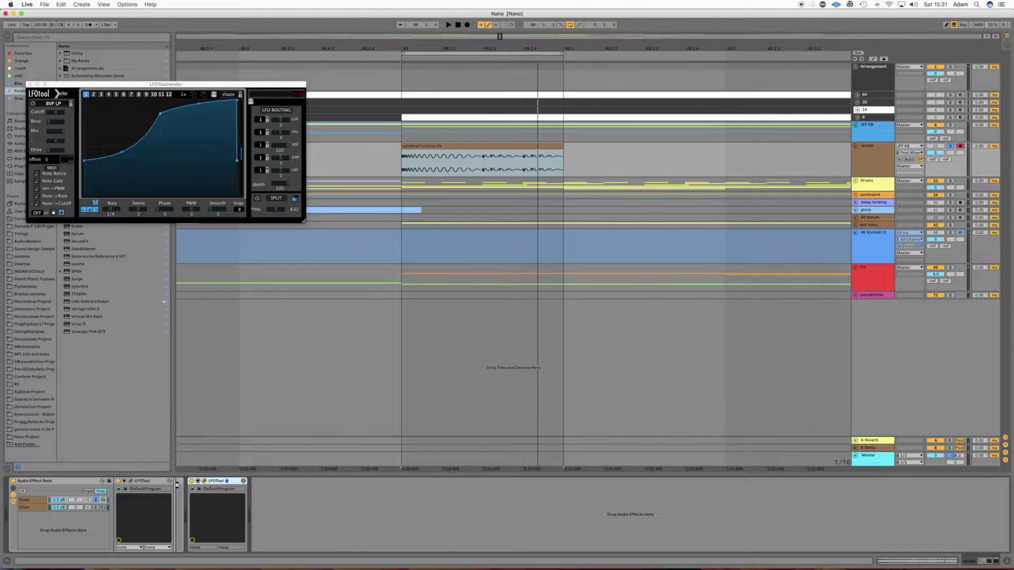
pyautogui.moveTo(177, 485); pyautogui.dragTo(178, 485)
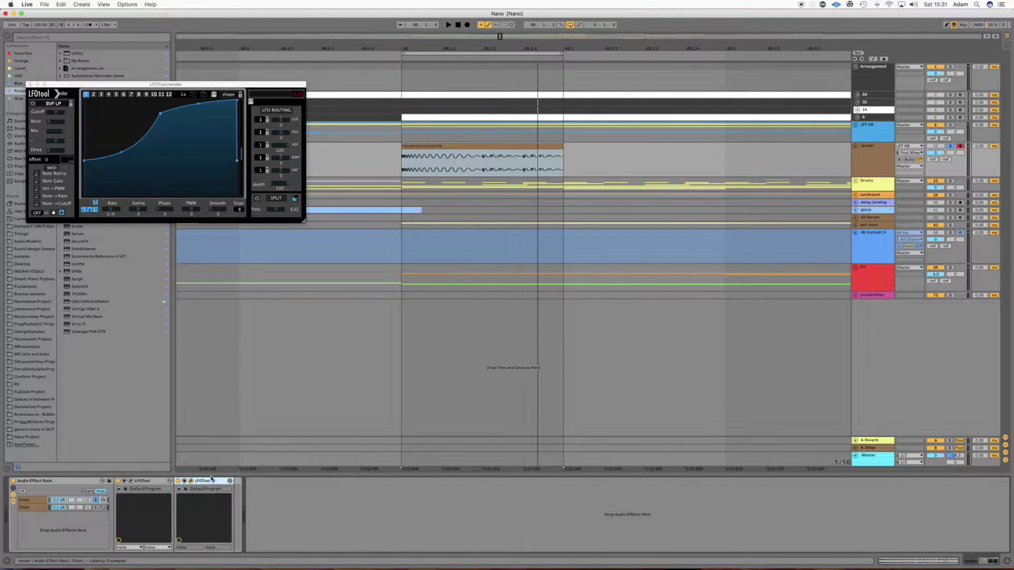
# - Enlarge the second LFOTool, flatten its curve at full level, and set rate to 1/16
pyautogui.moveTo(147, 88); pyautogui.dragTo(427, 197)
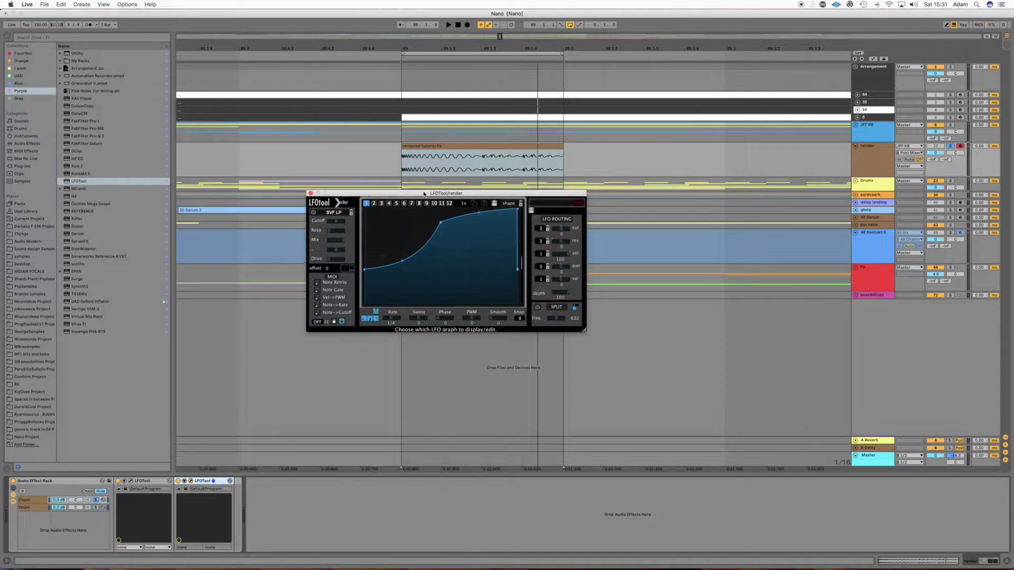
pyautogui.moveTo(365, 269); pyautogui.dragTo(327, 144)
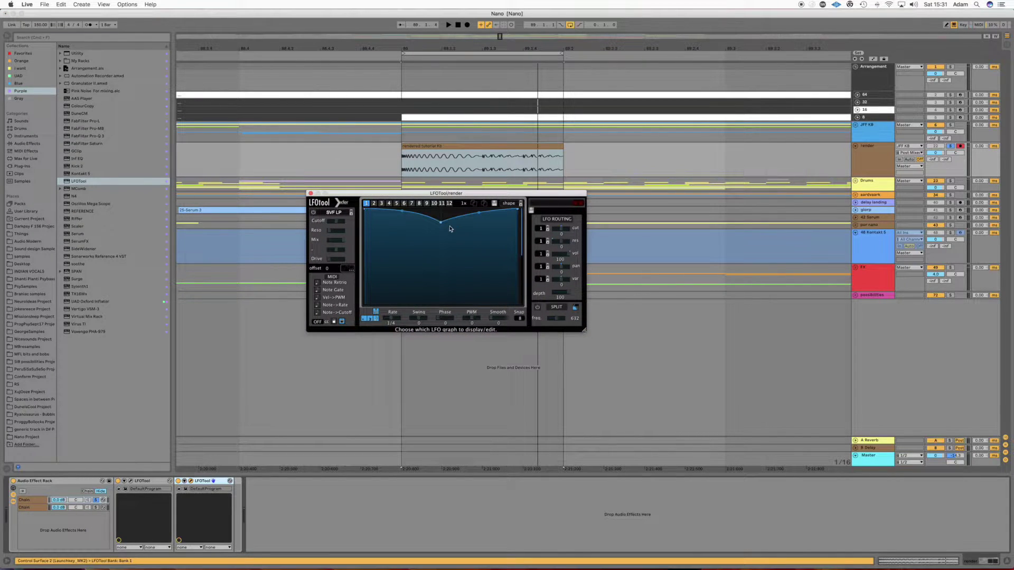
pyautogui.moveTo(456, 195); pyautogui.dragTo(215, 94)
pyautogui.moveTo(344, 230); pyautogui.dragTo(939, 328)
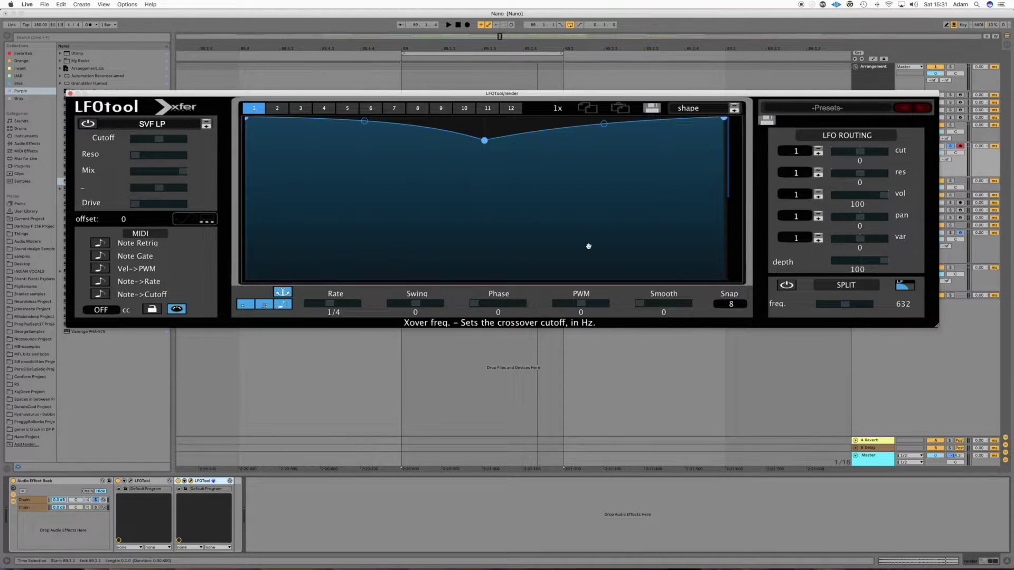
pyautogui.doubleClick(485, 140)
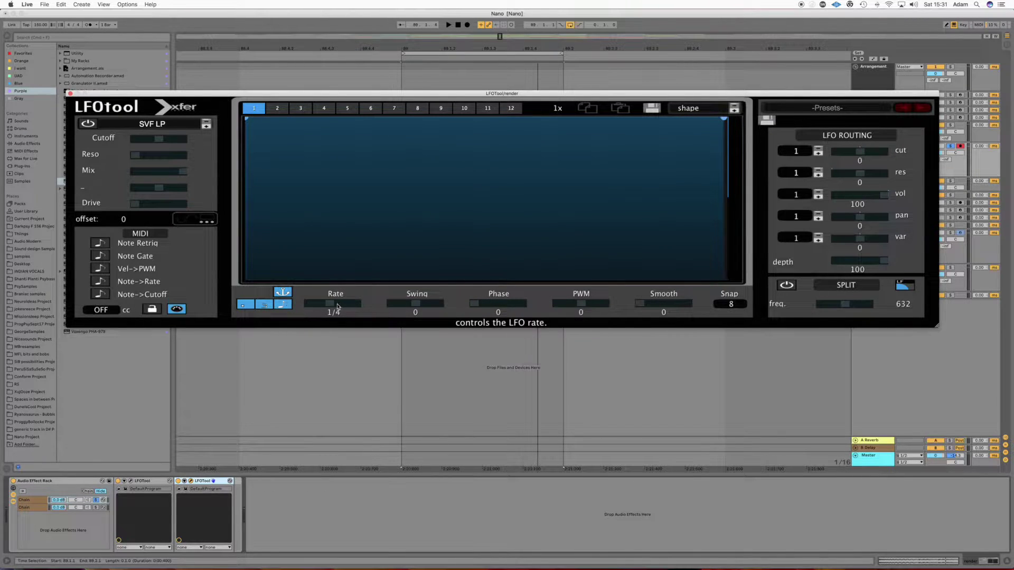
pyautogui.moveTo(331, 304)
pyautogui.mouseDown()
pyautogui.moveTo(346, 307)
pyautogui.moveTo(337, 307)
pyautogui.mouseUp()
pyautogui.press('space')
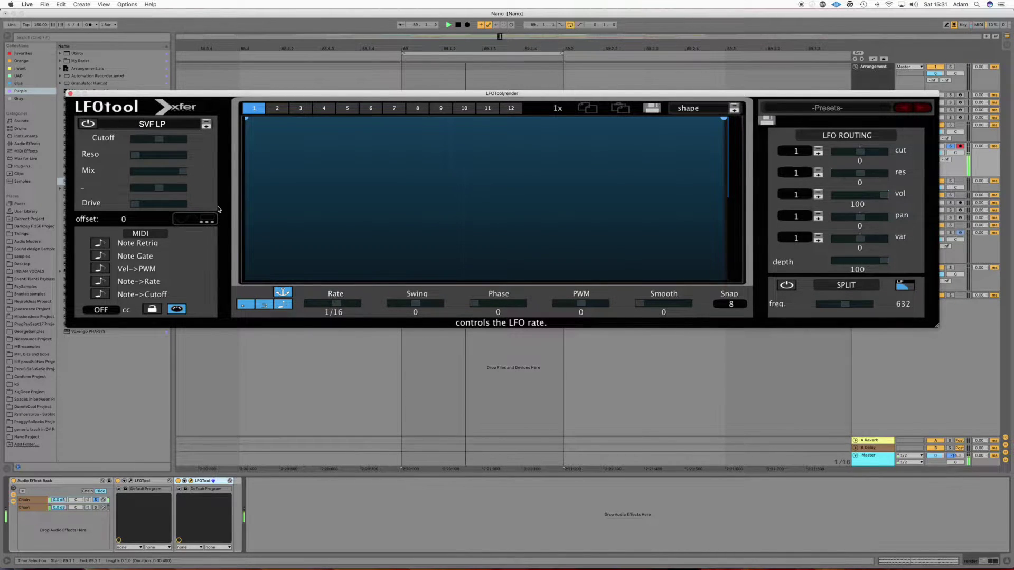
# - Overlay the waveform and shape a dip to zero with an exponential rise
pyautogui.click(209, 219)
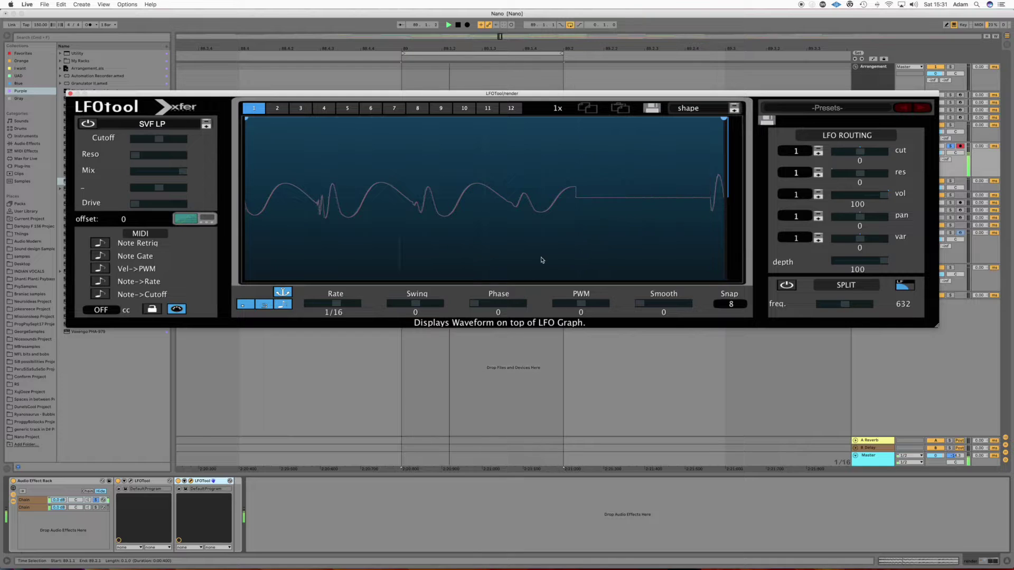
pyautogui.press('space')
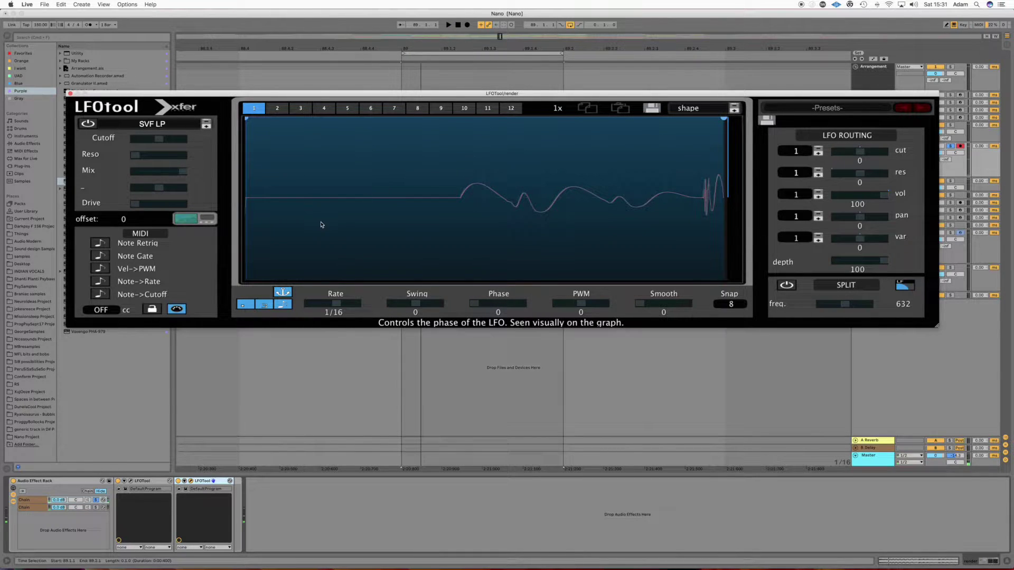
pyautogui.click(423, 212)
pyautogui.moveTo(421, 211); pyautogui.dragTo(421, 278)
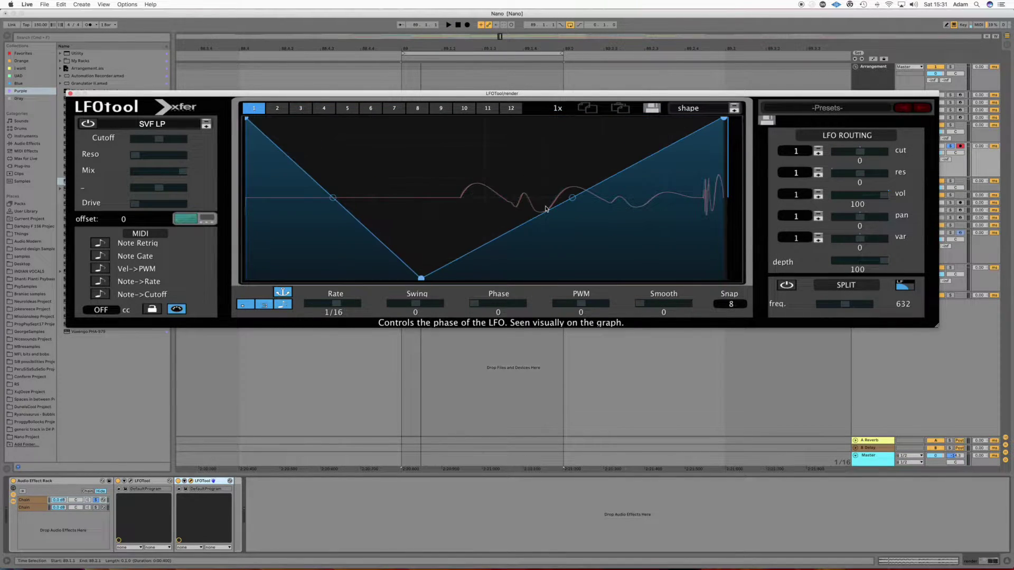
pyautogui.moveTo(572, 198); pyautogui.dragTo(572, 279)
pyautogui.press('space')
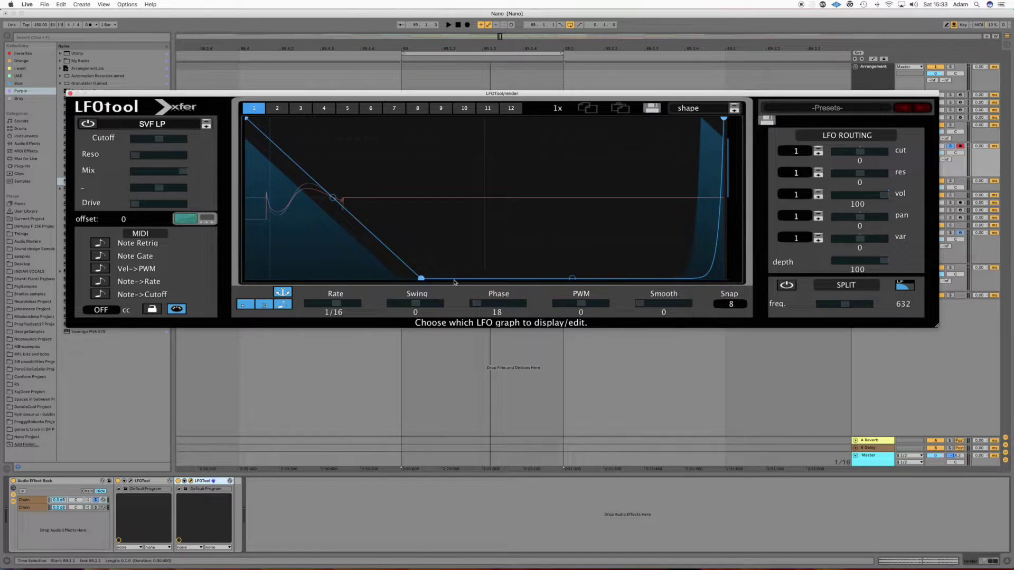
# - Move the dip's lowest point earlier and bend the falling slope concave
pyautogui.press('space')
pyautogui.moveTo(423, 278); pyautogui.dragTo(379, 278)
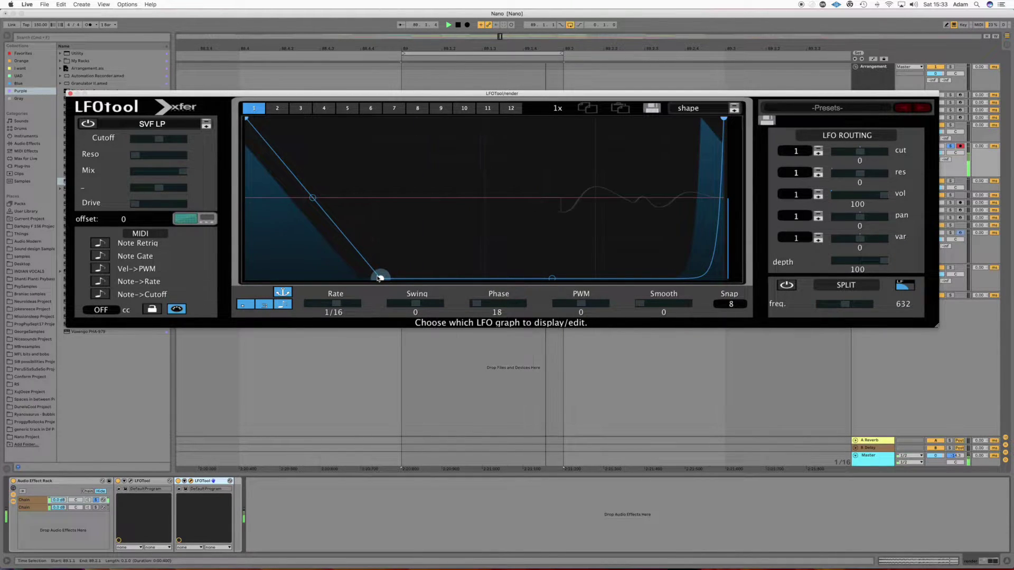
pyautogui.moveTo(313, 199); pyautogui.dragTo(307, 210)
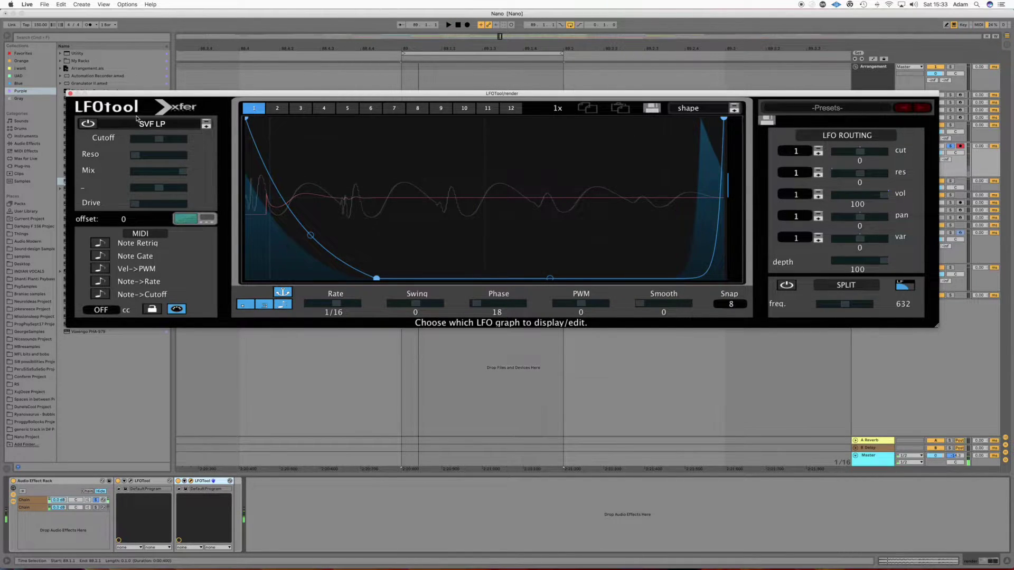
# - Rack the second LFOTool, duplicate its chain, and set the copy's volume modulation to -100
pyautogui.click(210, 481)
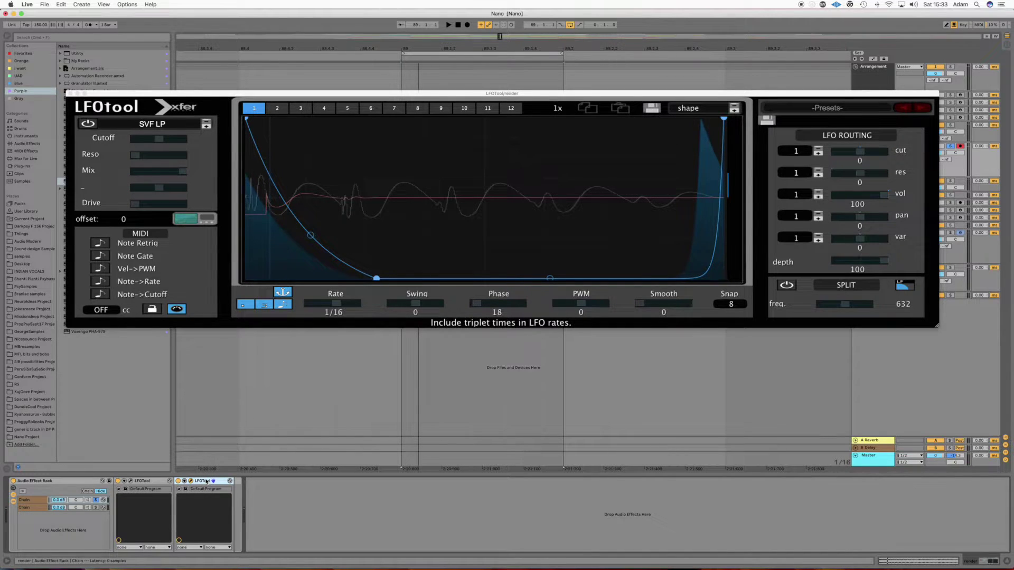
pyautogui.press('super+g')
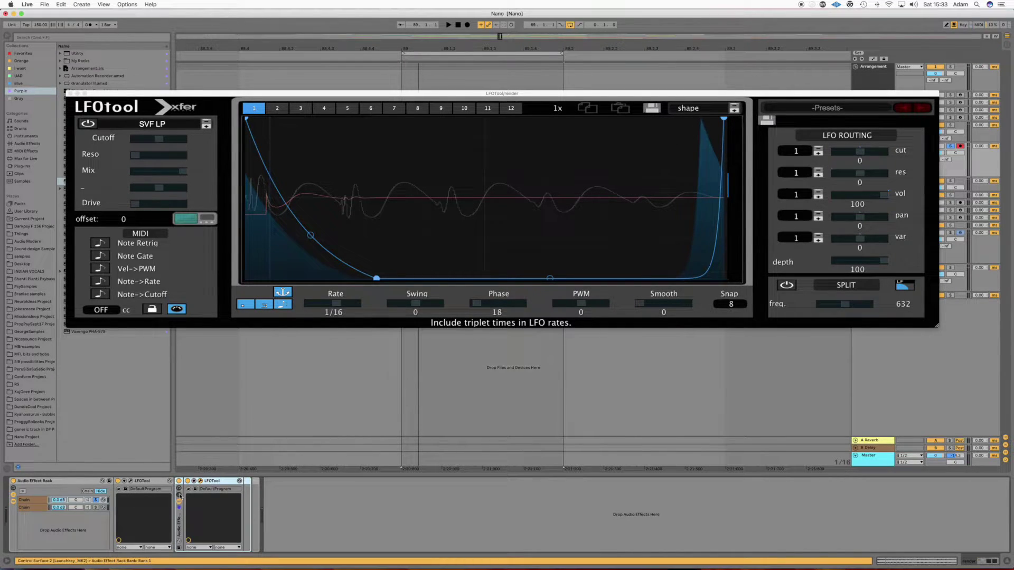
pyautogui.click(180, 495)
pyautogui.click(190, 501)
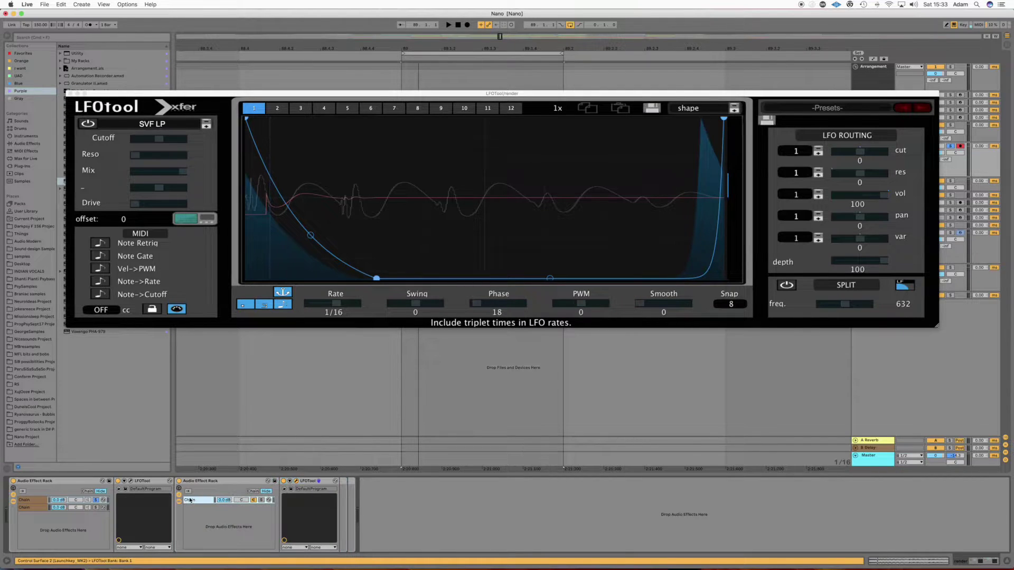
pyautogui.press('super+d')
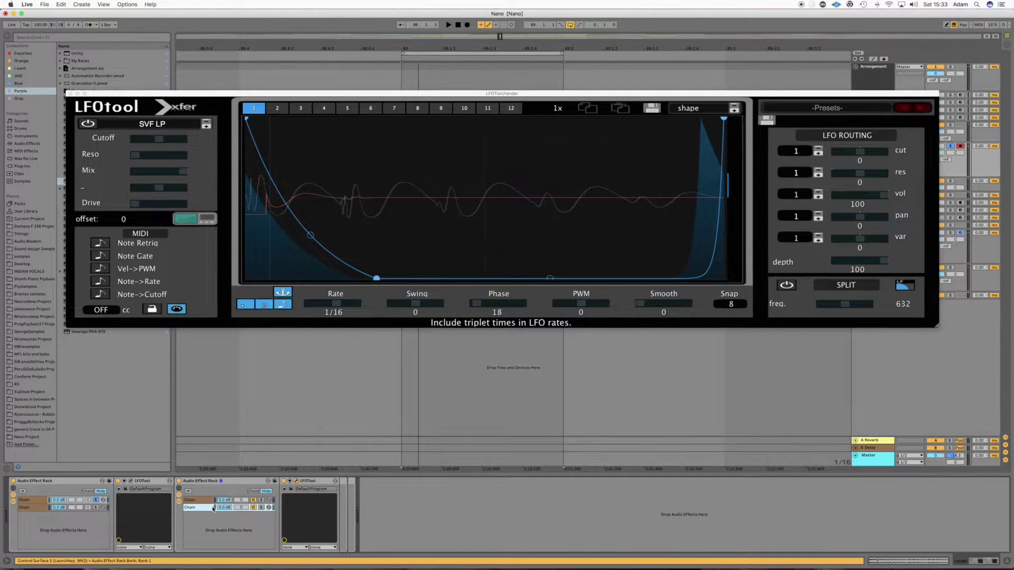
pyautogui.moveTo(882, 194); pyautogui.dragTo(687, 194)
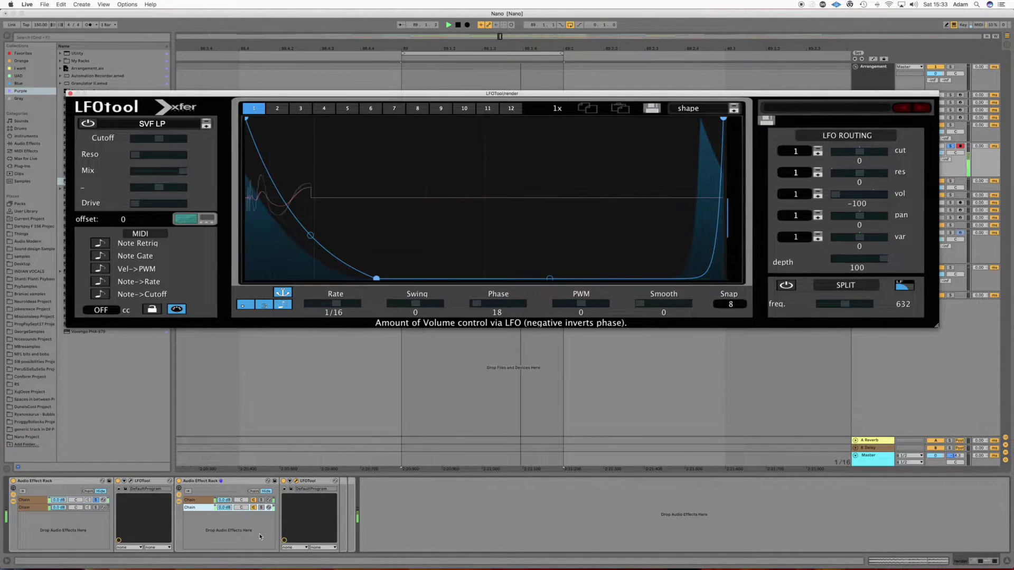
pyautogui.click(204, 502)
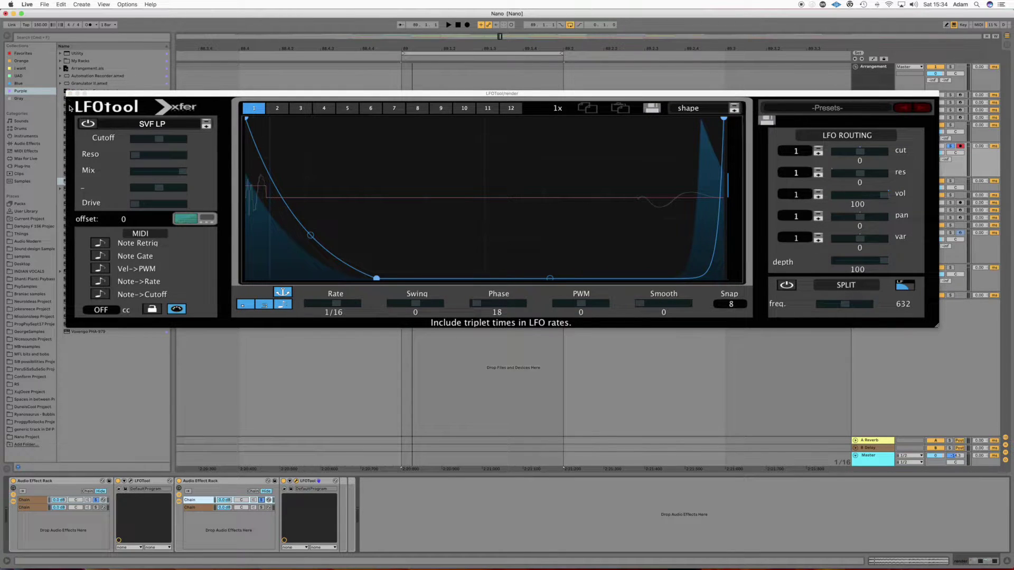
# - Add FabFilter Pro-Q 3 after LFOTool and create an EQ band on the curve
pyautogui.click(69, 93)
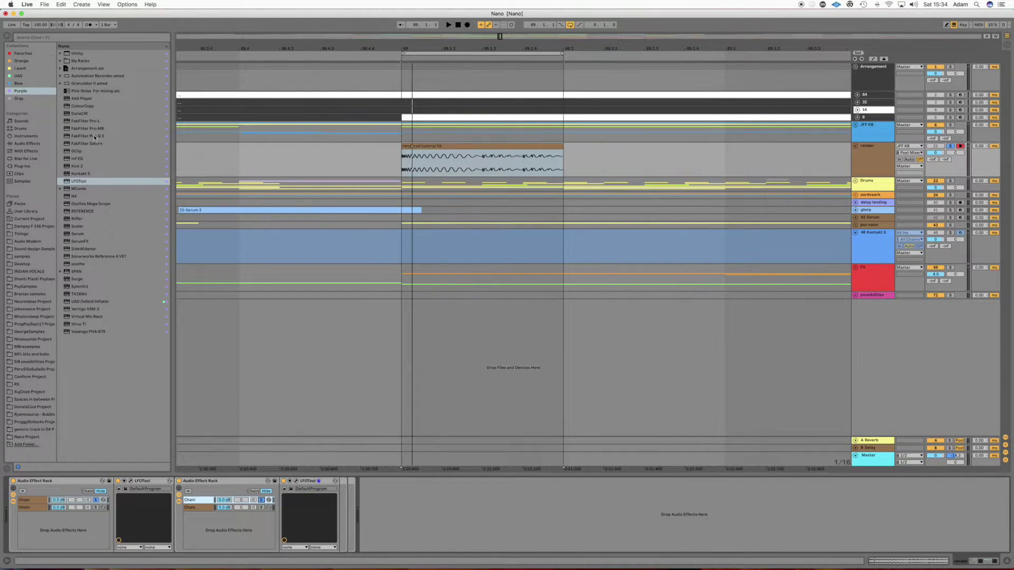
pyautogui.moveTo(94, 137)
pyautogui.mouseDown()
pyautogui.moveTo(224, 362)
pyautogui.moveTo(335, 496)
pyautogui.mouseUp()
pyautogui.press('space')
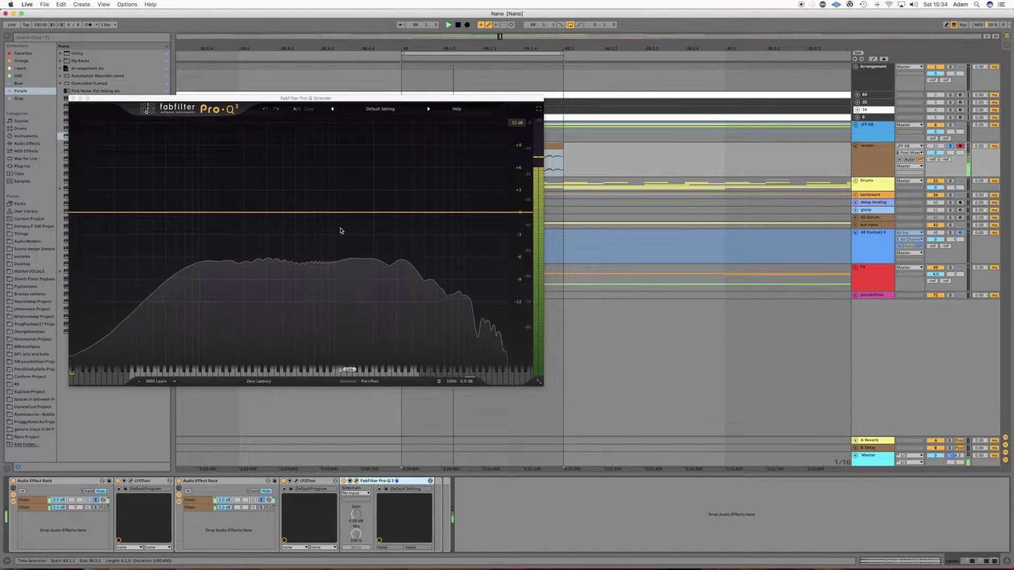
pyautogui.press('space')
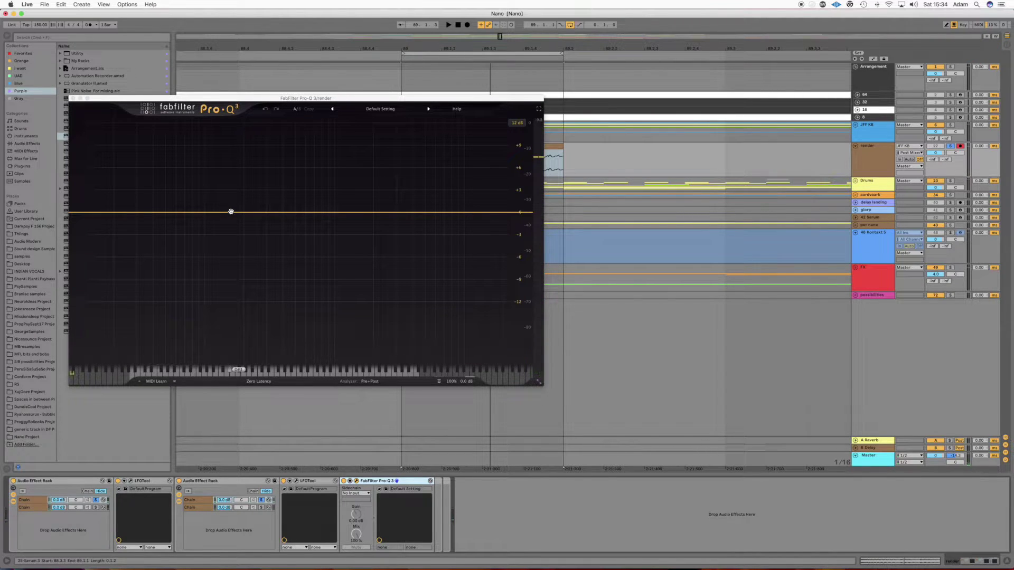
pyautogui.moveTo(232, 212); pyautogui.dragTo(234, 218)
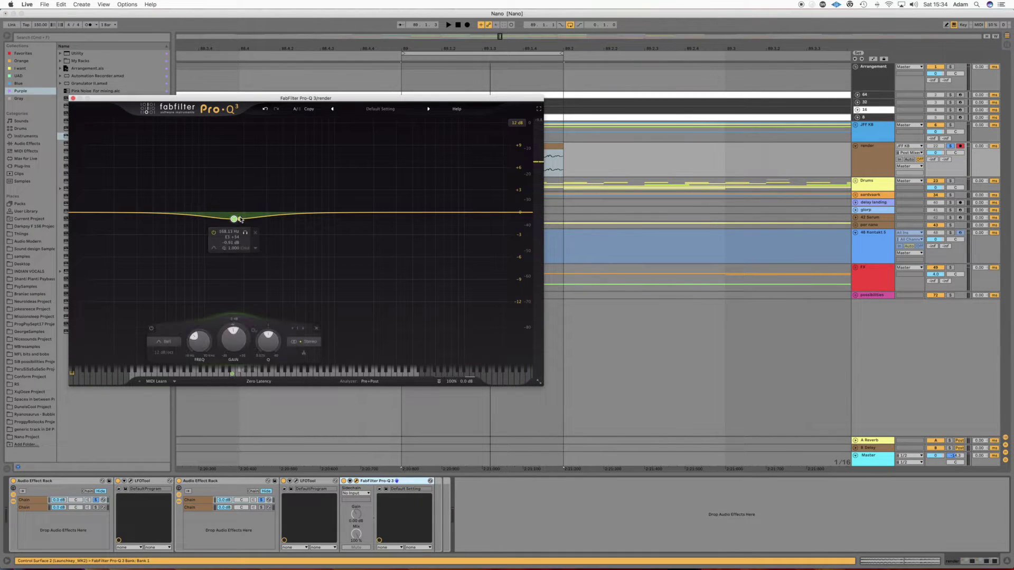
pyautogui.press('space')
# - Make the band a low shelf near 130 Hz cutting about 6 dB, then bypass it to compare
pyautogui.press('space')
pyautogui.click(164, 342)
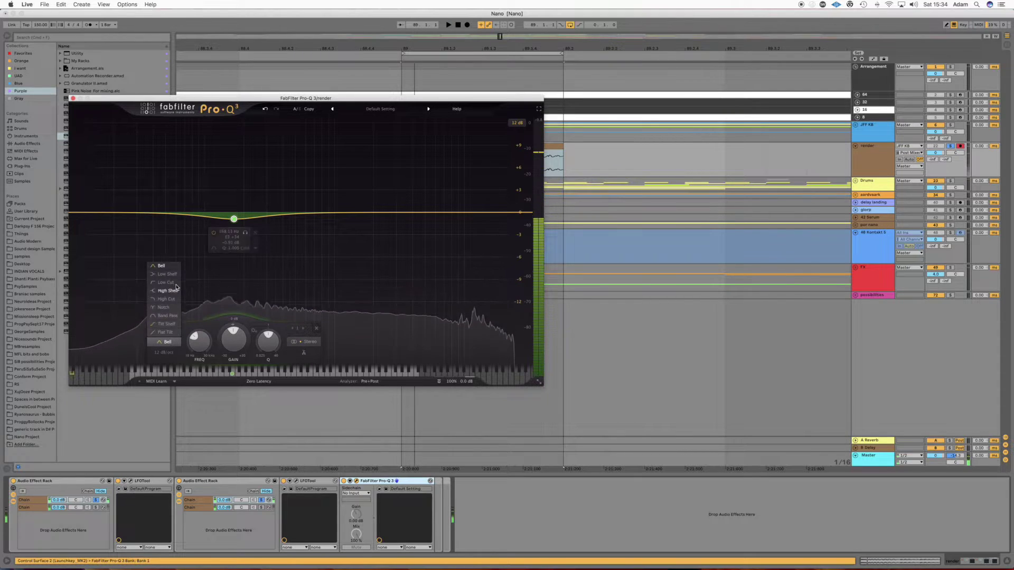
pyautogui.click(178, 276)
pyautogui.moveTo(234, 216); pyautogui.dragTo(223, 242)
pyautogui.press('space')
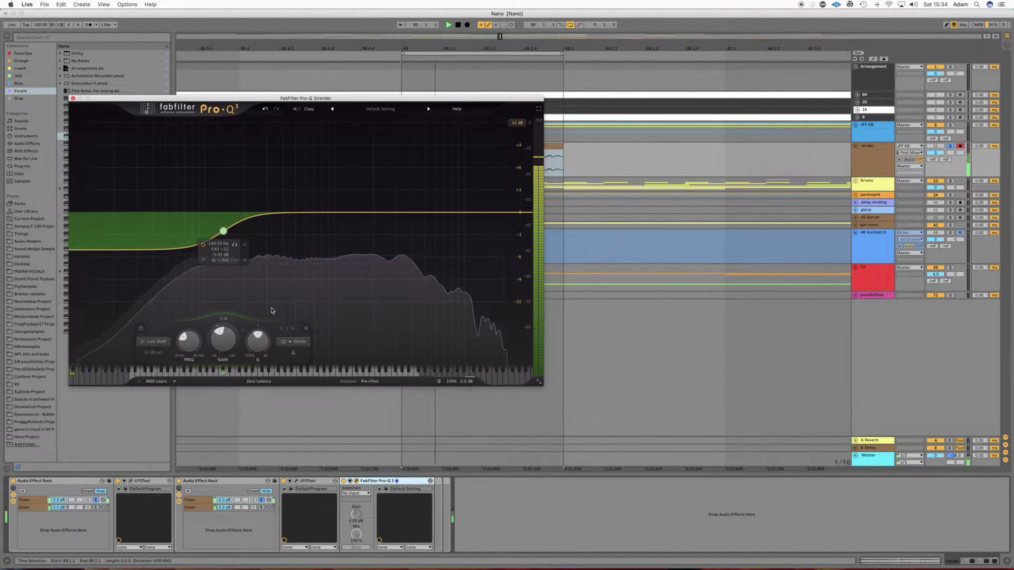
pyautogui.moveTo(256, 340); pyautogui.dragTo(259, 355)
pyautogui.moveTo(223, 242)
pyautogui.mouseDown()
pyautogui.moveTo(231, 281)
pyautogui.moveTo(231, 211)
pyautogui.moveTo(216, 254)
pyautogui.mouseUp()
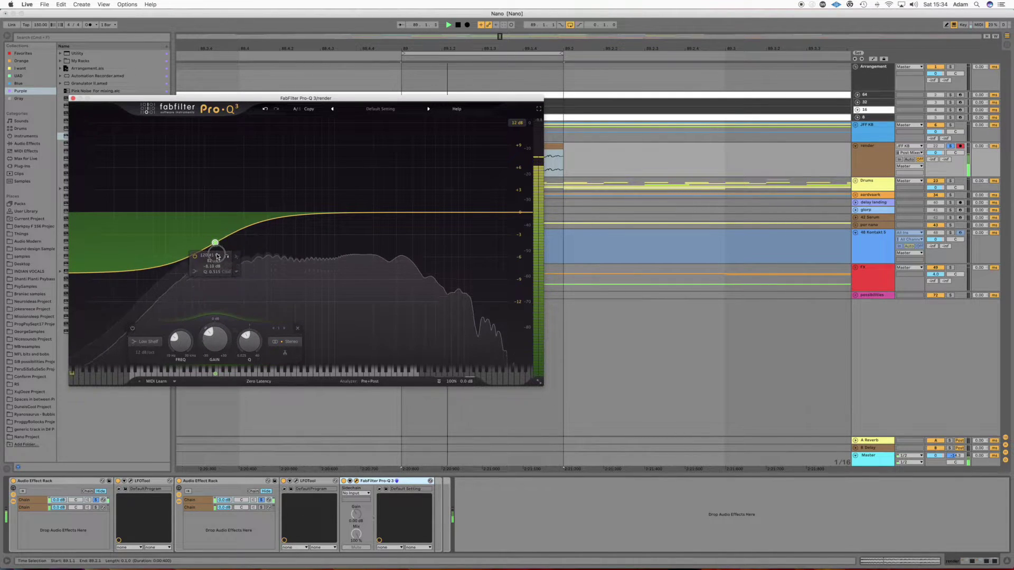
pyautogui.click(133, 329)
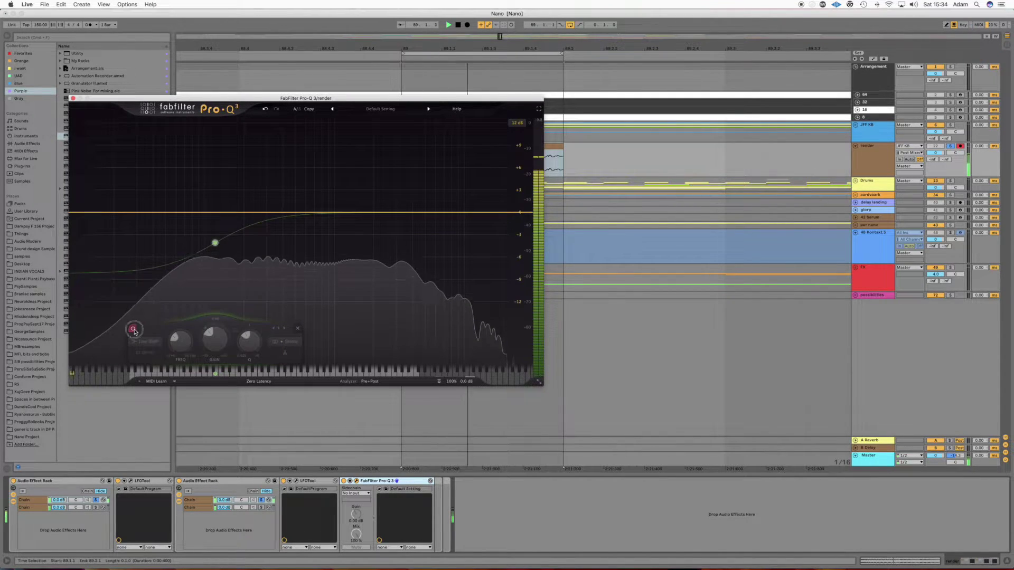
# - Re-enable the ~120 Hz, -6.19 dB low shelf and audition the second rack's chain
pyautogui.click(134, 329)
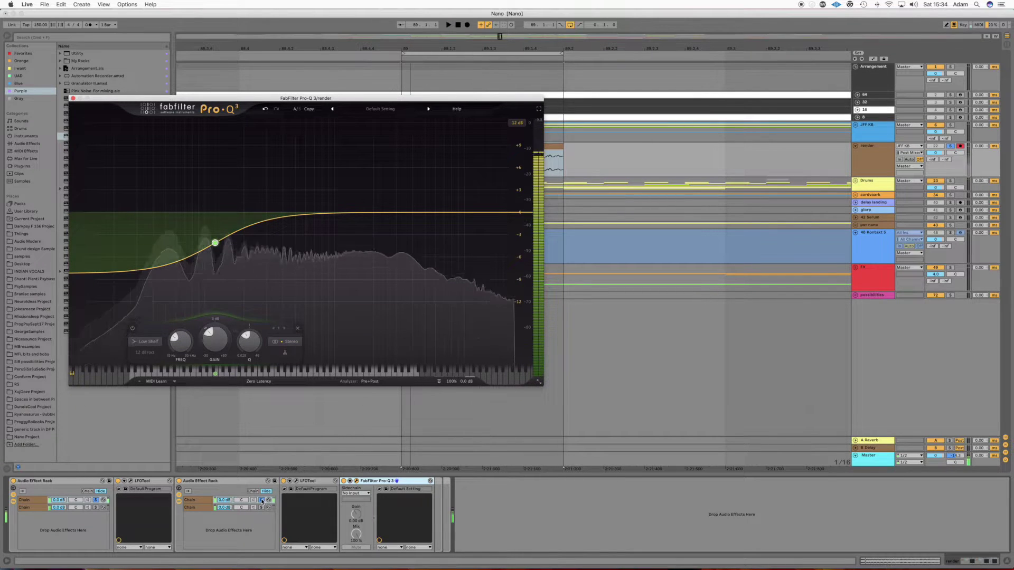
pyautogui.click(261, 500)
pyautogui.press('space')
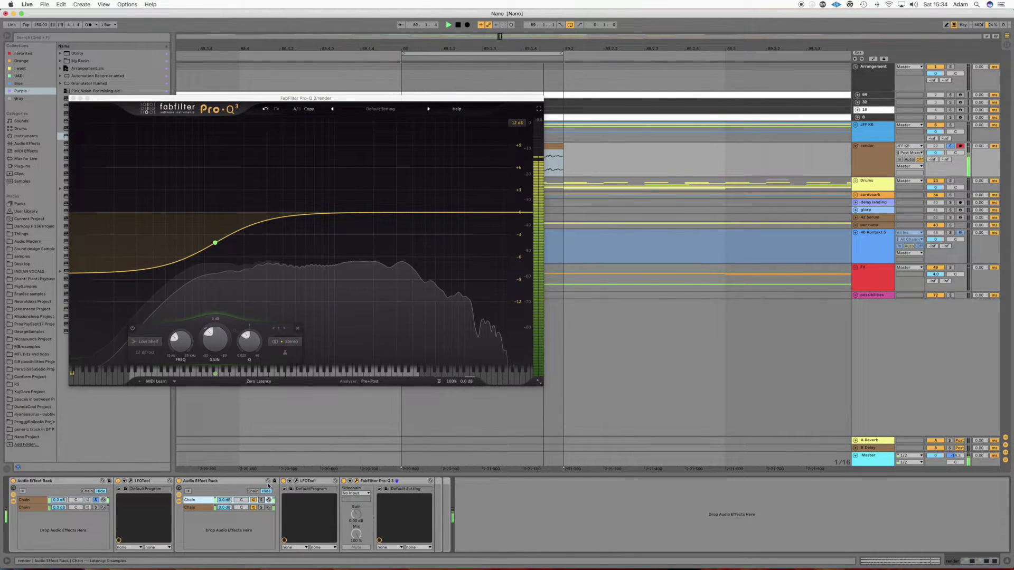
pyautogui.click(345, 481)
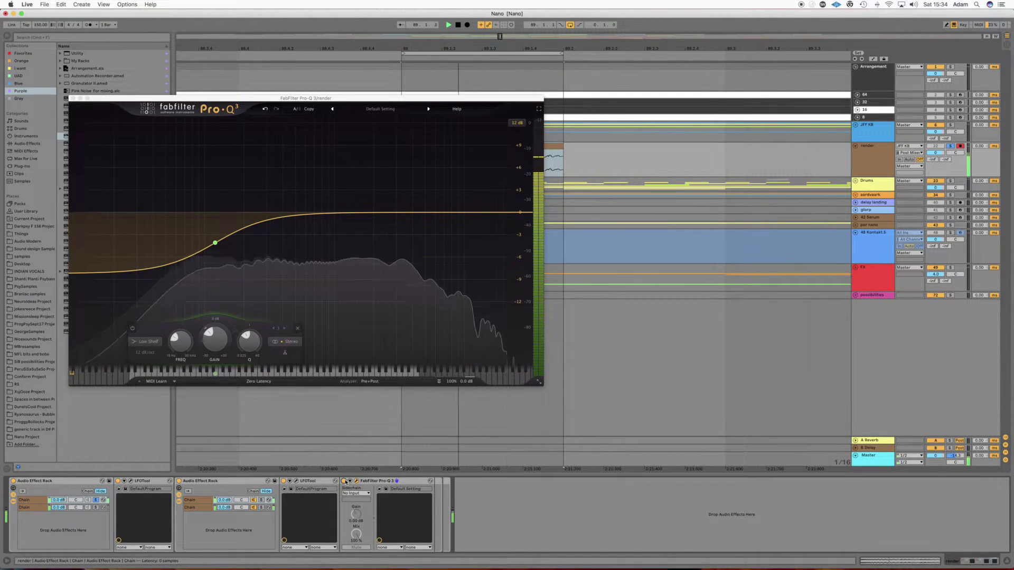
pyautogui.press('space')
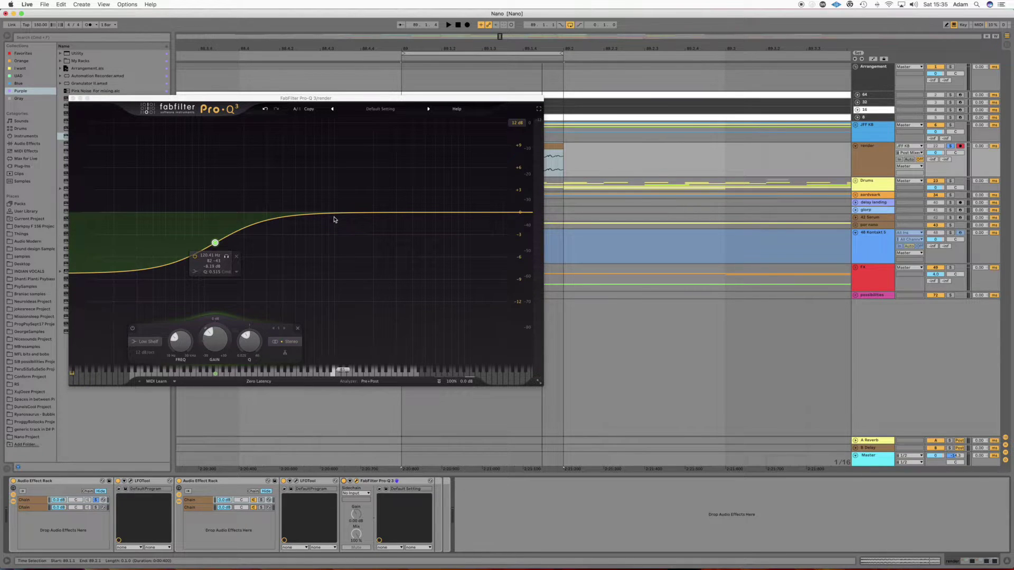
pyautogui.moveTo(220, 251)
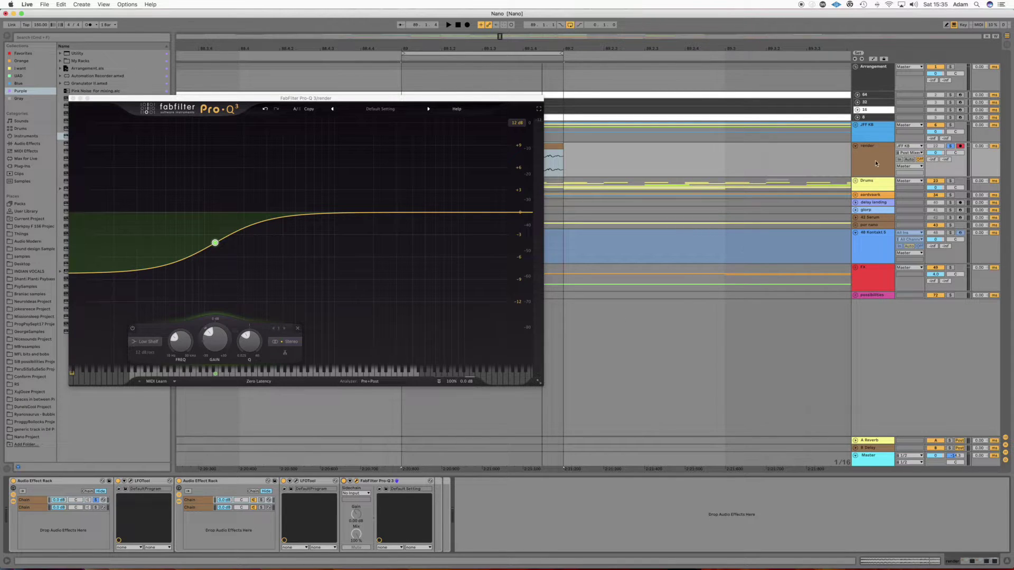
# - Show the render track's devices in Session view and solo the second rack's chain
pyautogui.press('Tab')
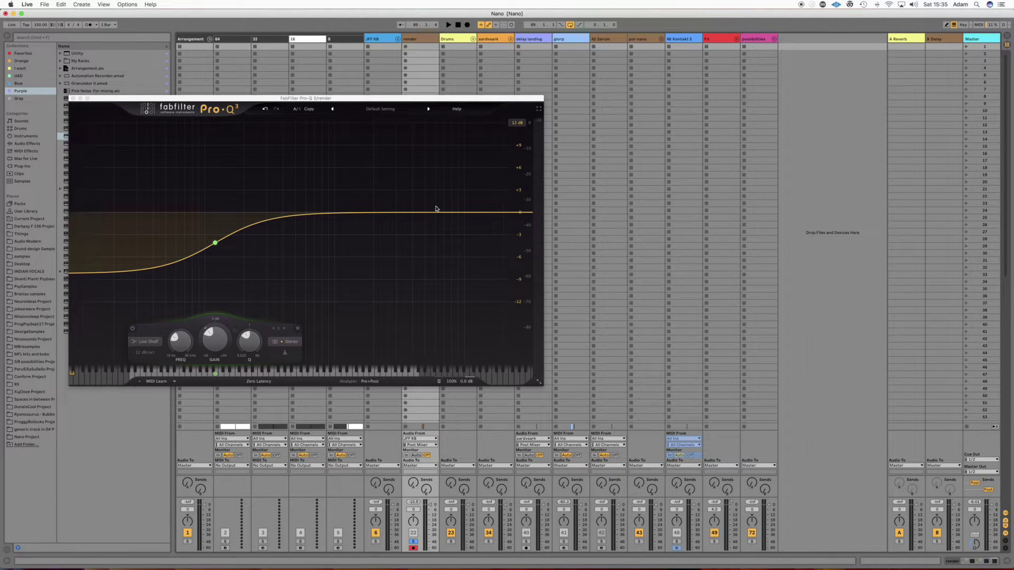
pyautogui.doubleClick(421, 38)
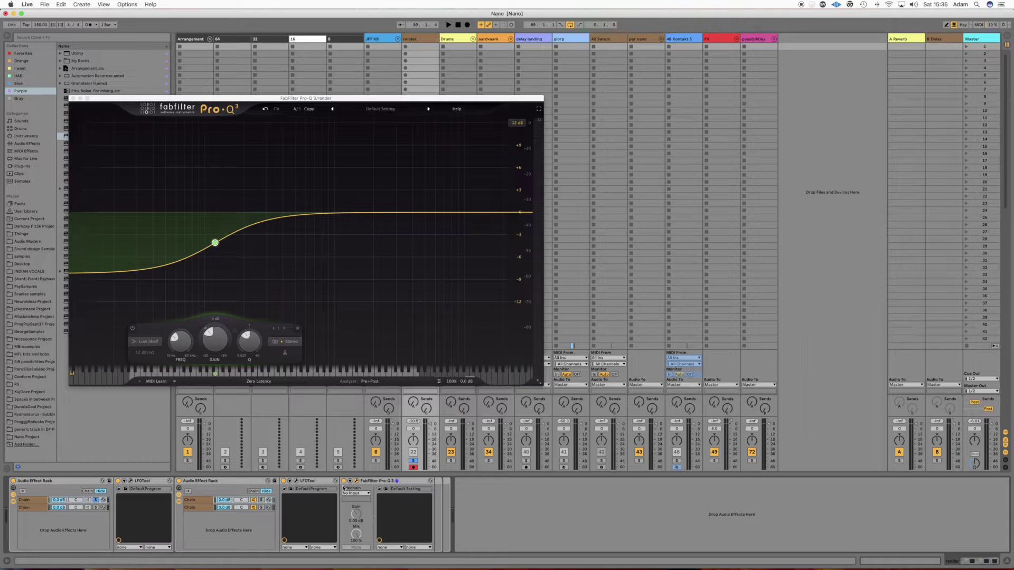
pyautogui.click(263, 501)
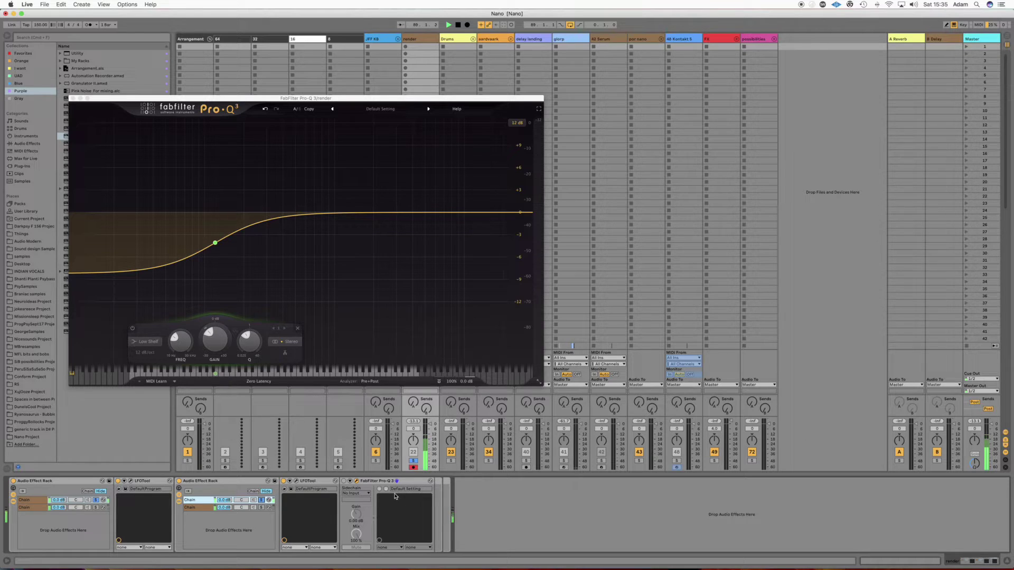
pyautogui.click(343, 483)
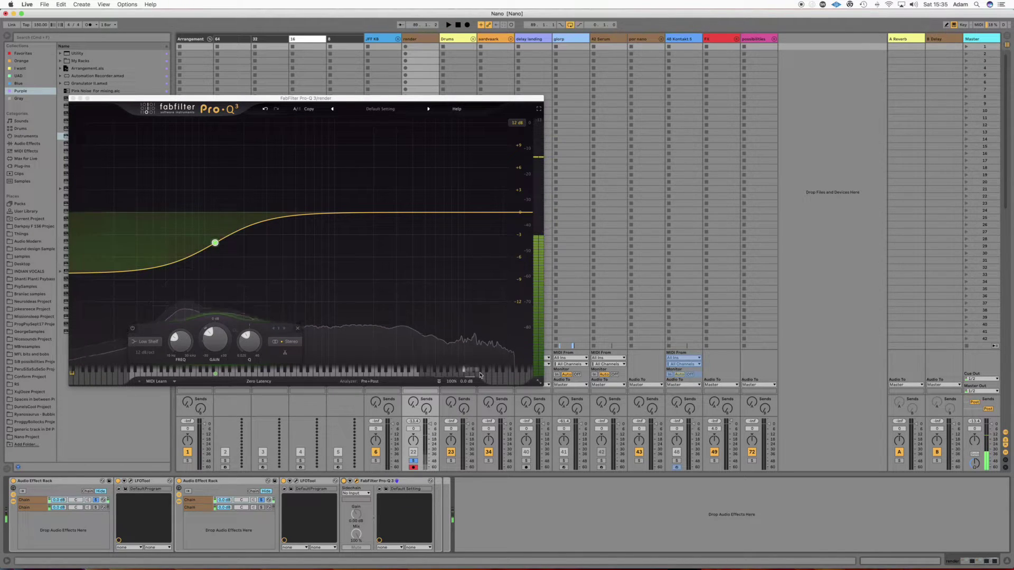
# - Raise the Pro-Q 3 output level to +0.3 dB and compare it on and off
pyautogui.moveTo(472, 382)
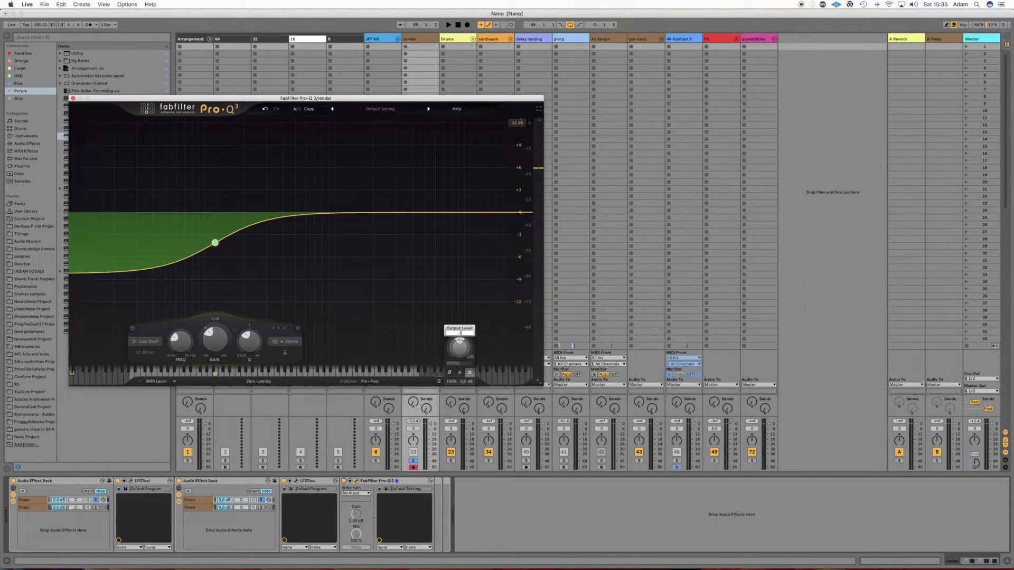
pyautogui.press('Return')
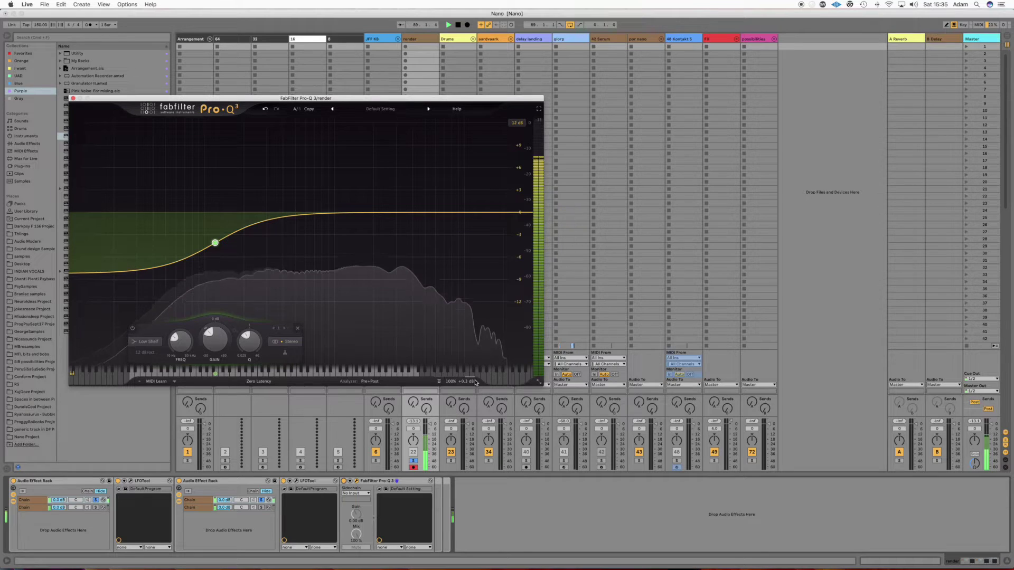
pyautogui.click(344, 482)
pyautogui.click(344, 482)
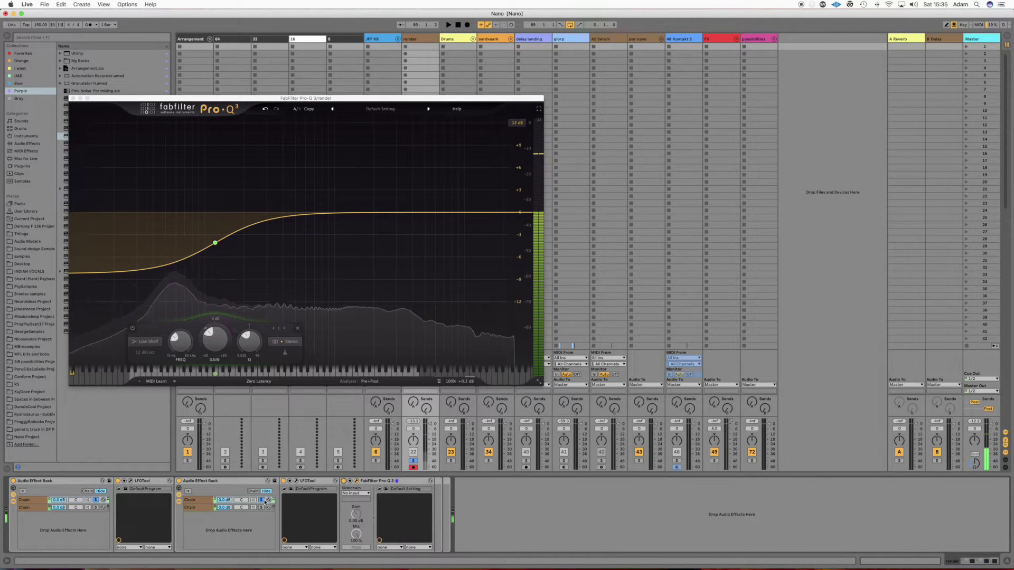
pyautogui.click(253, 499)
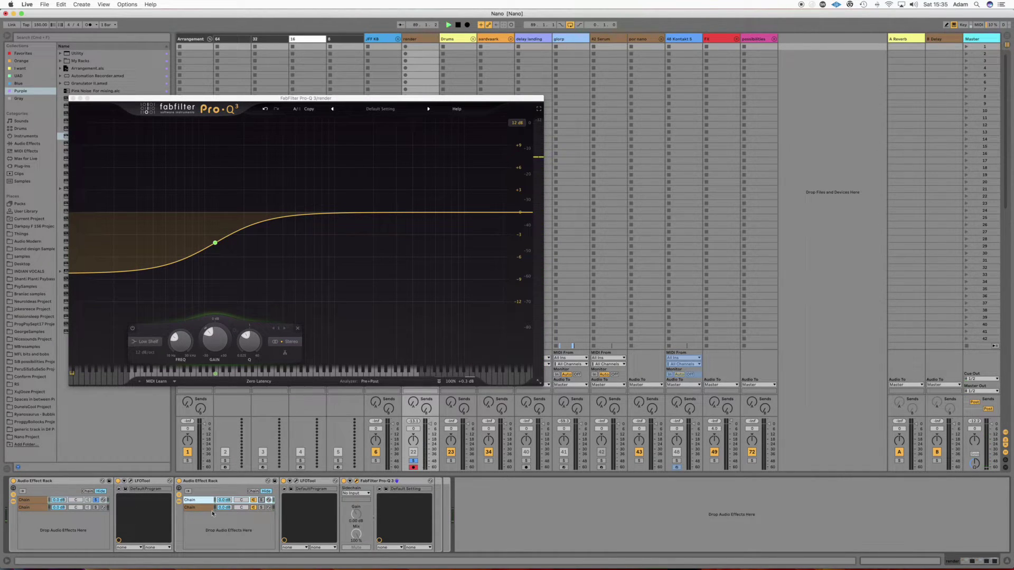
pyautogui.click(345, 484)
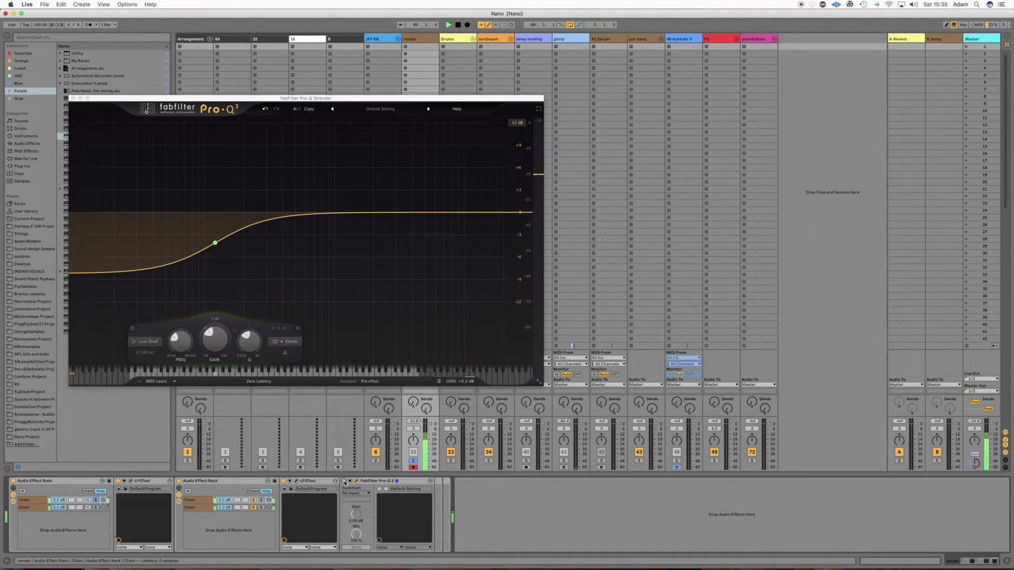
# - A/B the bass with the Pro-Q 3 bypassed and active, leave it enabled, and close its window
pyautogui.click(344, 481)
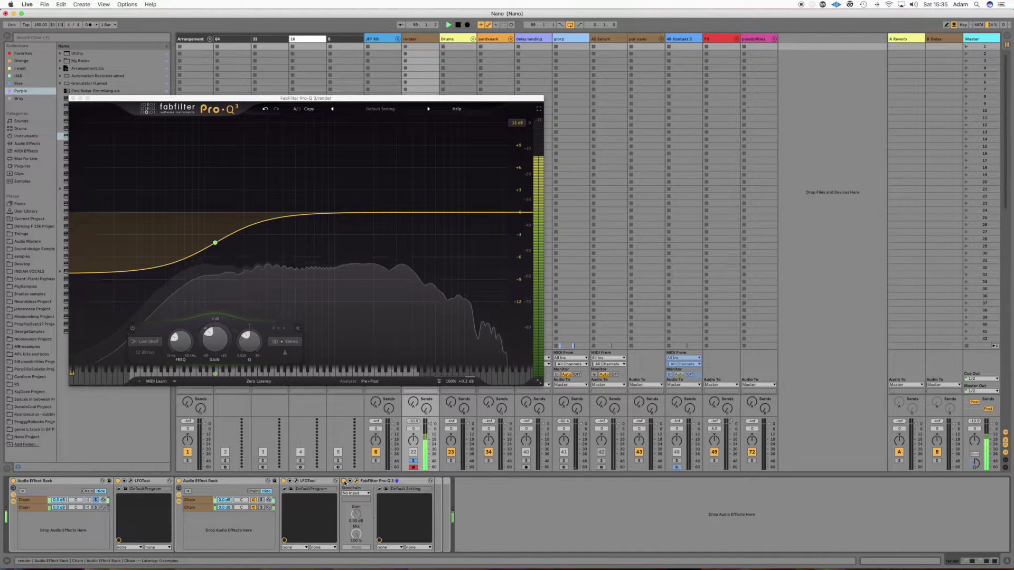
pyautogui.click(344, 482)
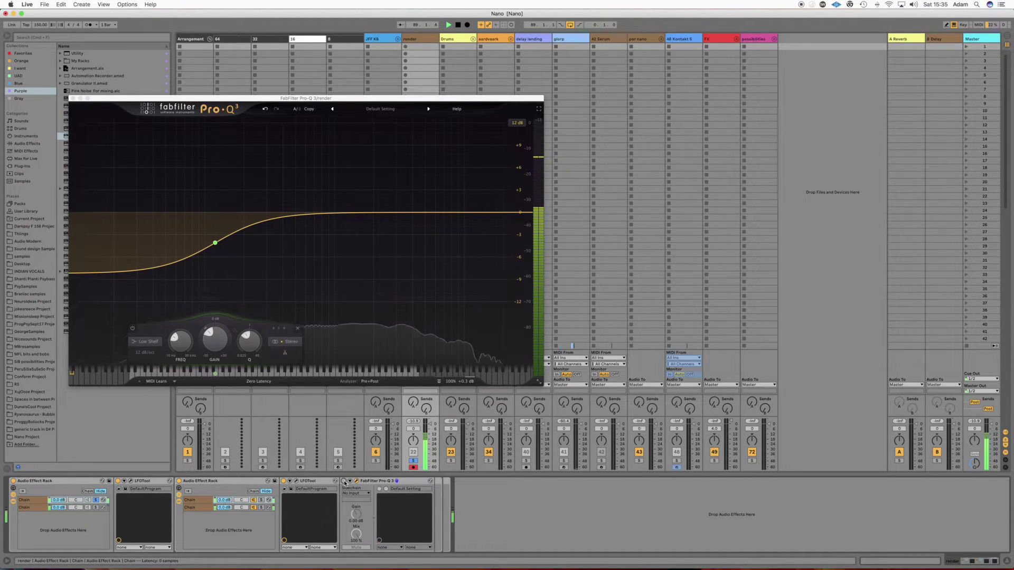
pyautogui.click(344, 482)
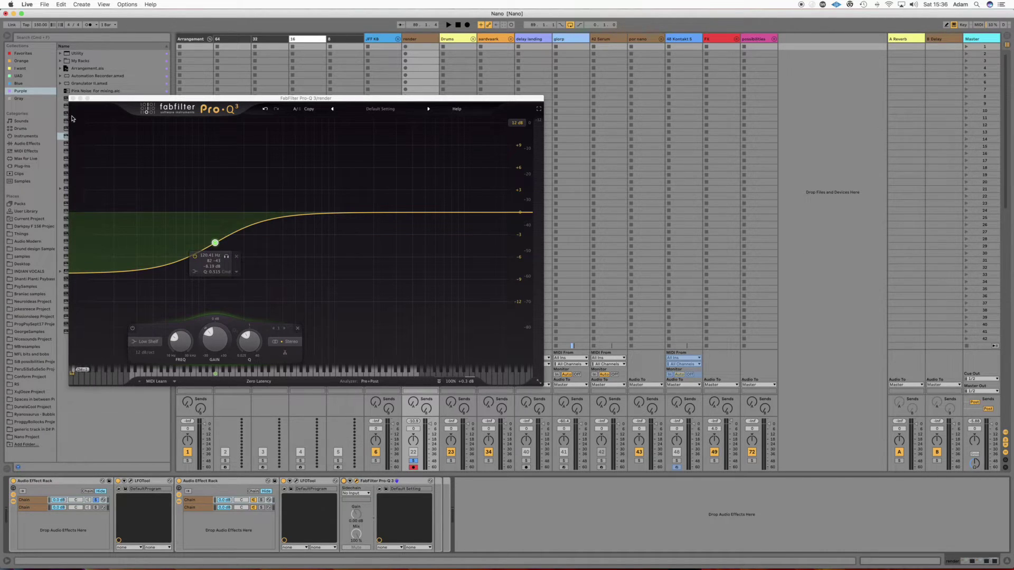
pyautogui.click(73, 98)
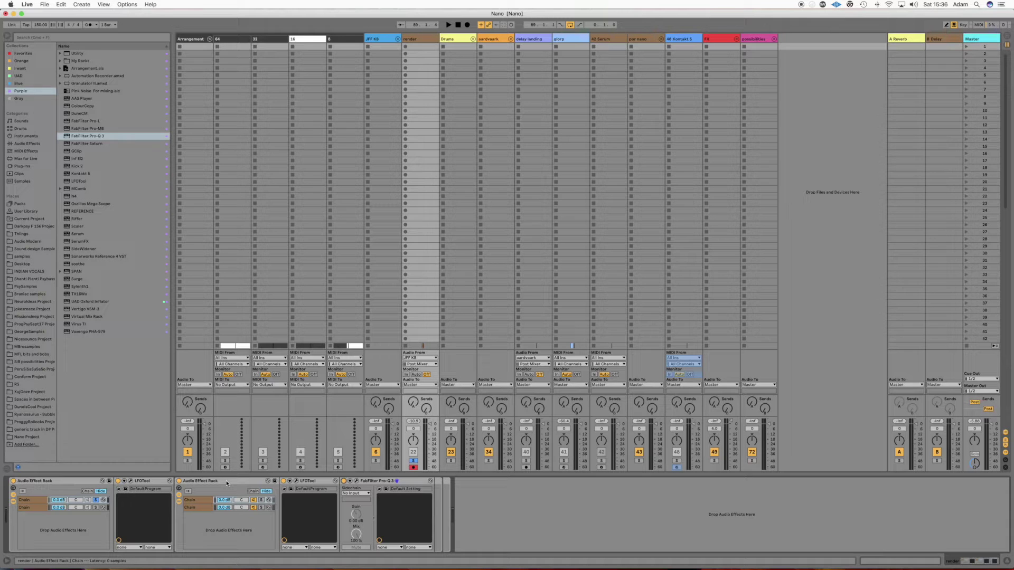
# - Fold the second rack and load a new LFOTool onto the rack's first chain
pyautogui.doubleClick(226, 482)
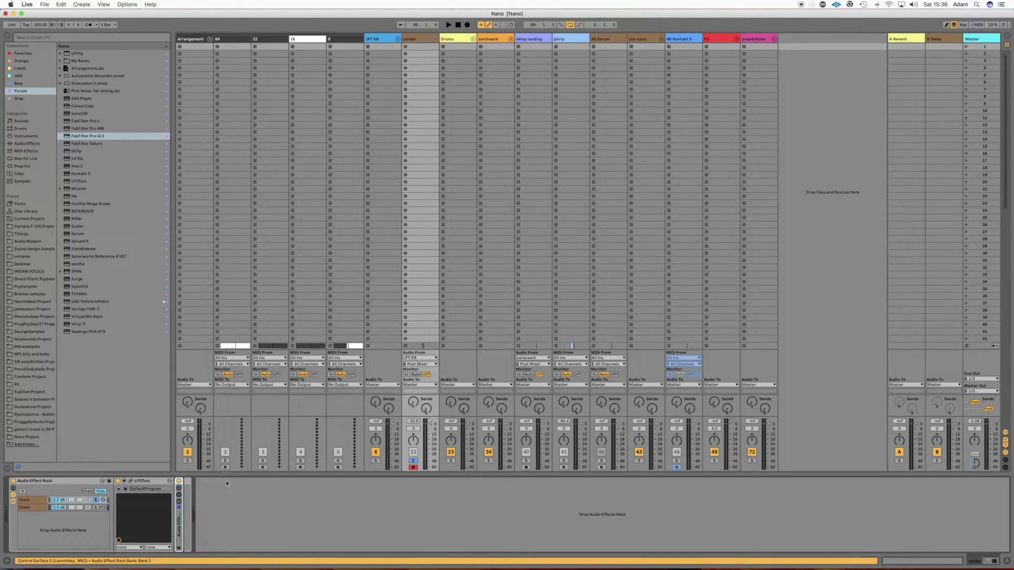
pyautogui.click(59, 499)
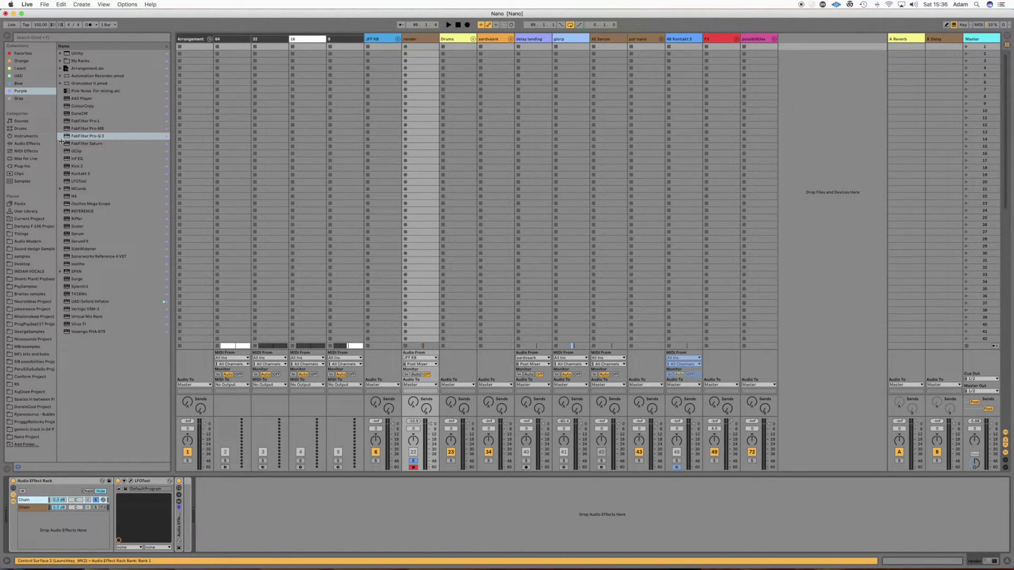
pyautogui.click(88, 182)
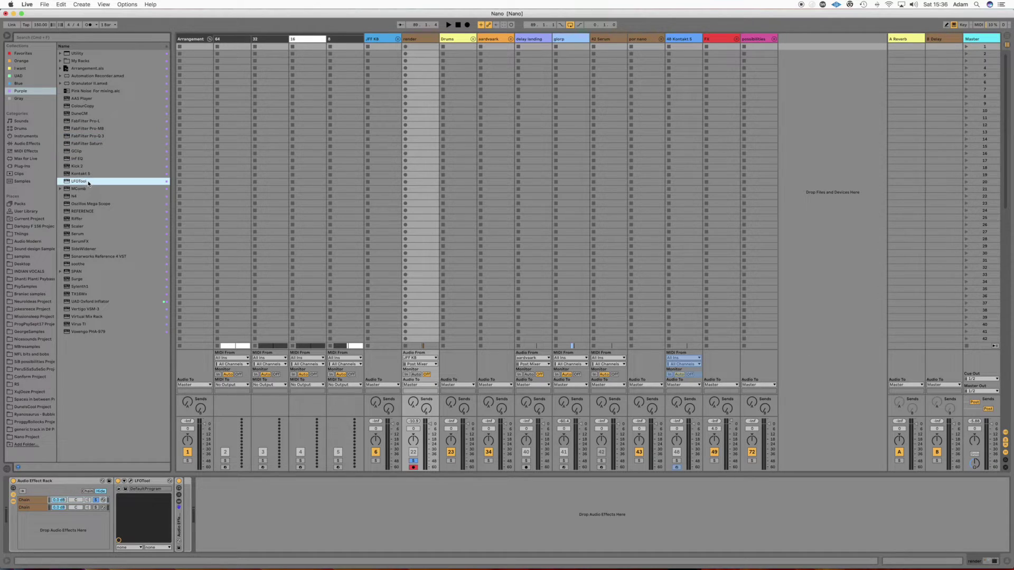
pyautogui.press('Return')
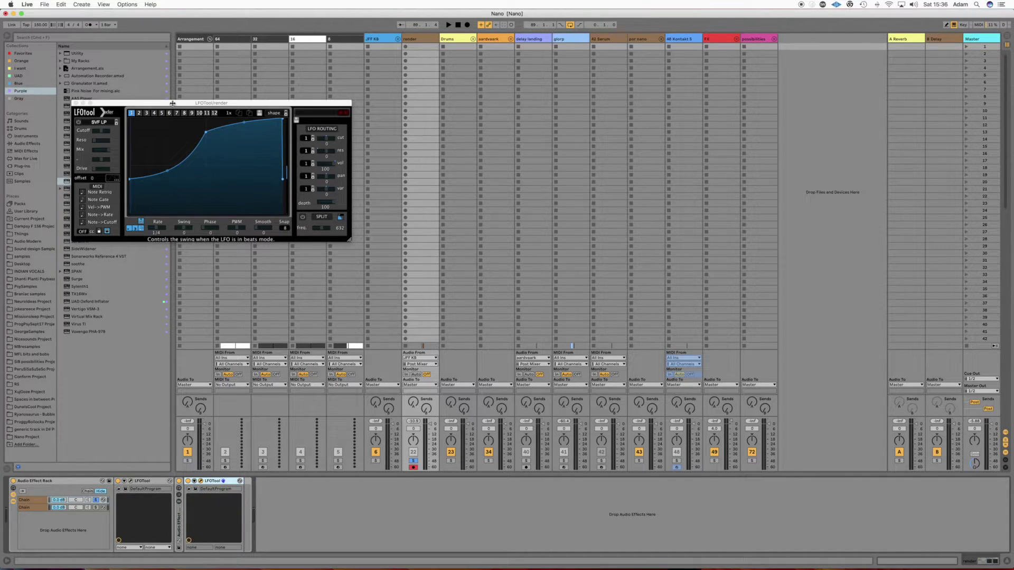
# - Move the LFOTool window aside and delete, then undo deleting, the second LFOTool device
pyautogui.moveTo(173, 105); pyautogui.dragTo(406, 233)
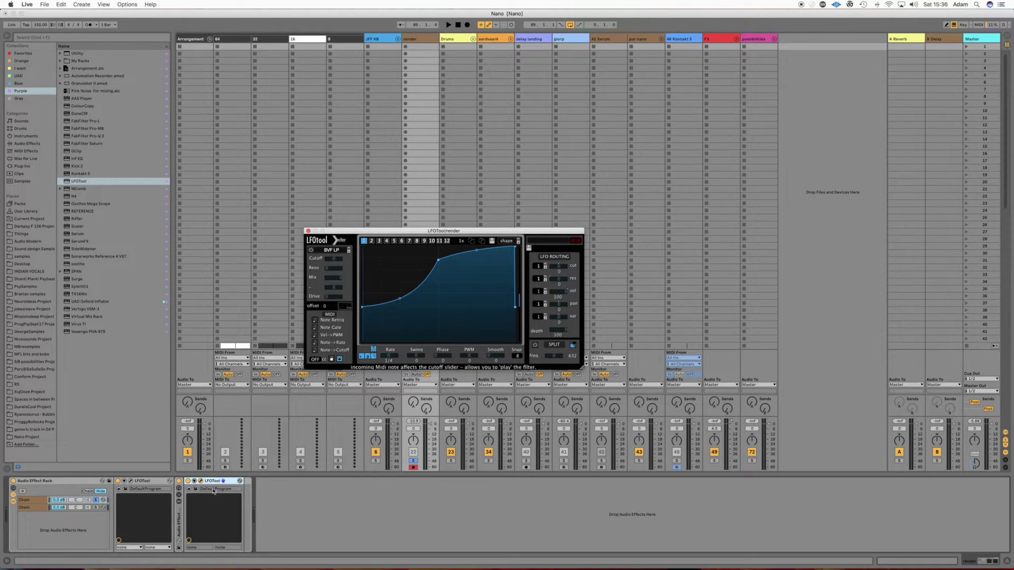
pyautogui.click(178, 519)
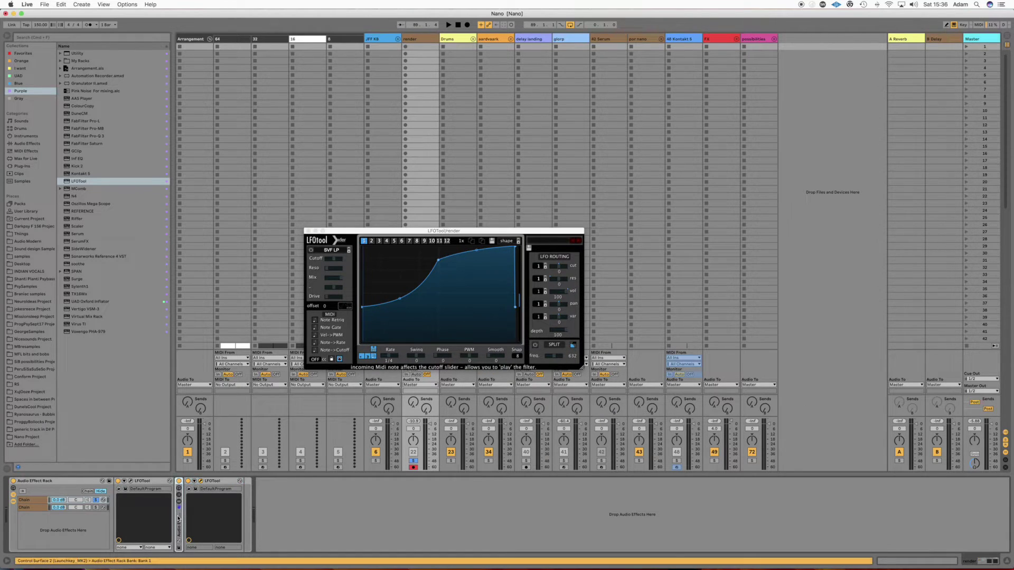
pyautogui.click(215, 484)
pyautogui.press('Delete')
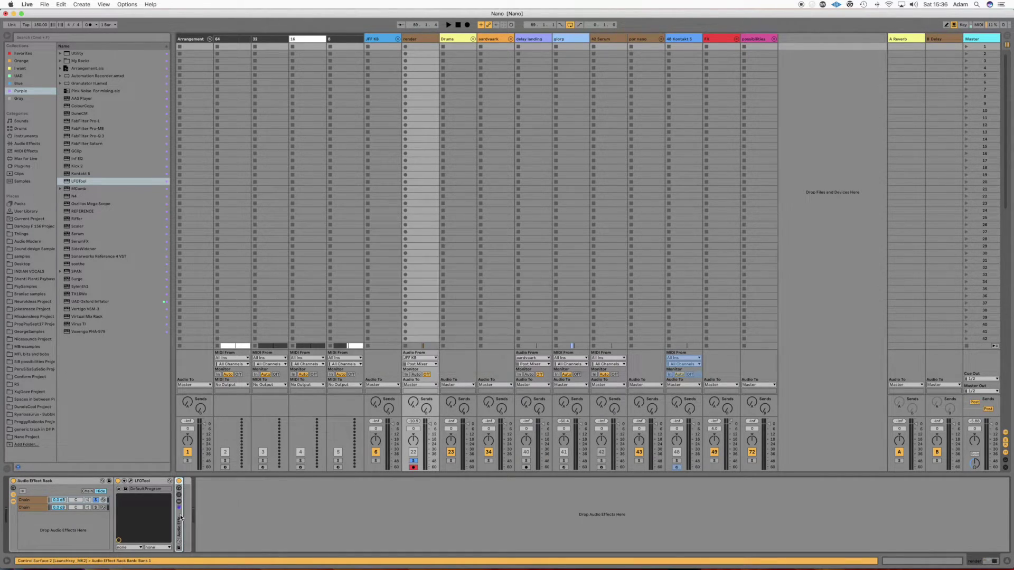
pyautogui.press('super+z')
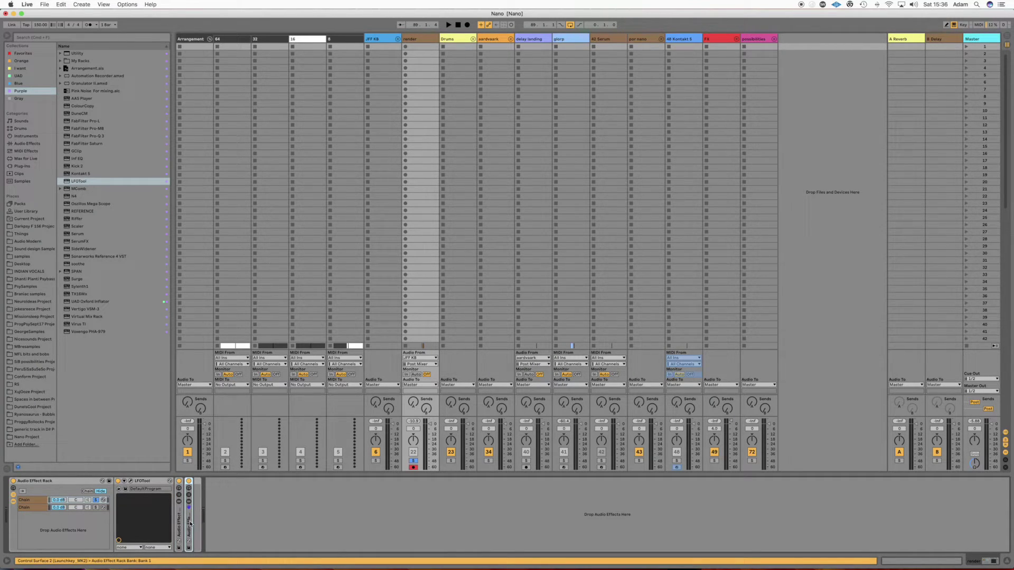
# - Delete the Pro-Q 3 and the inner rack's spare second chain, leaving only LFOTool
pyautogui.click(212, 500)
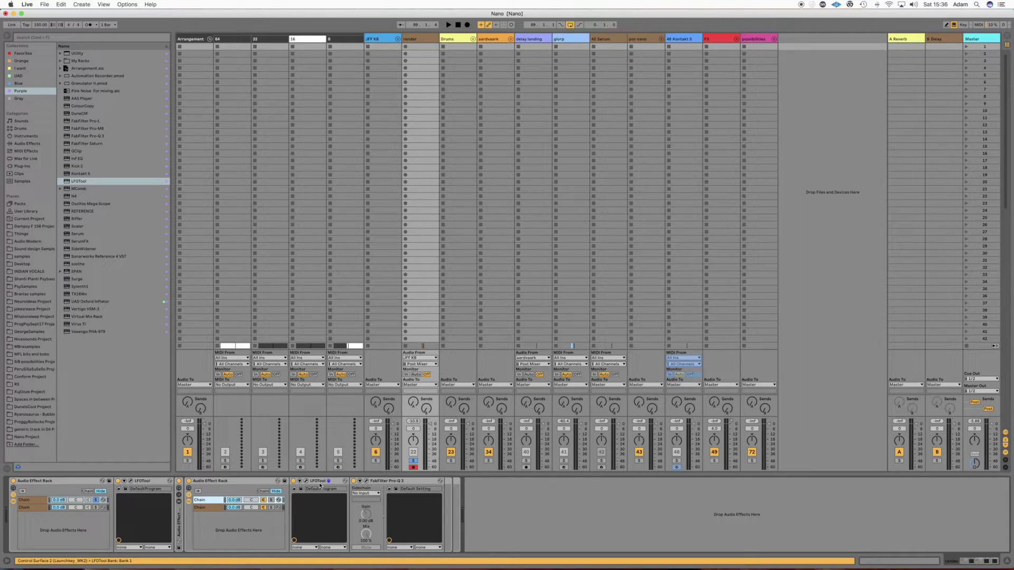
pyautogui.click(385, 481)
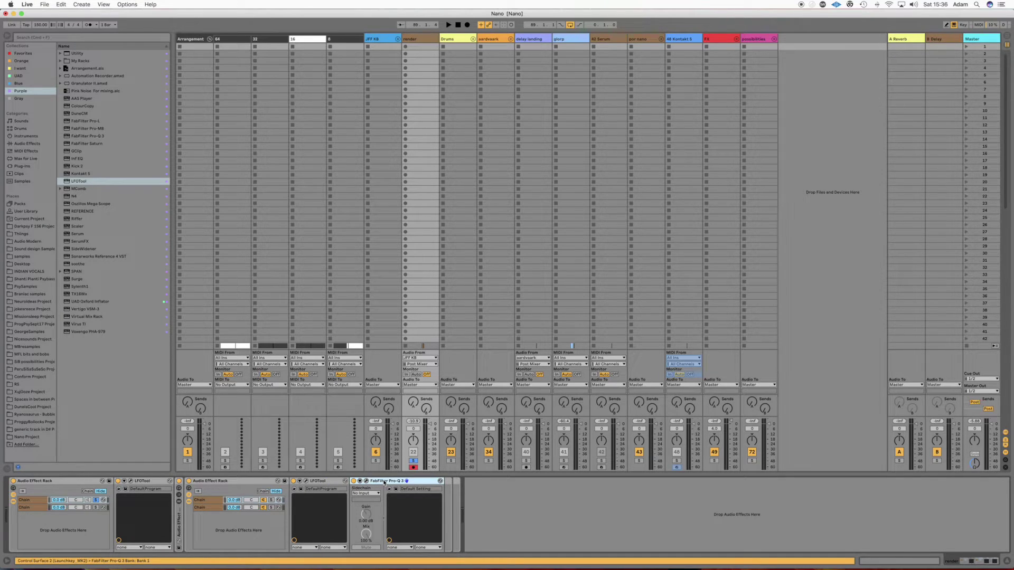
pyautogui.press('Delete')
pyautogui.click(213, 501)
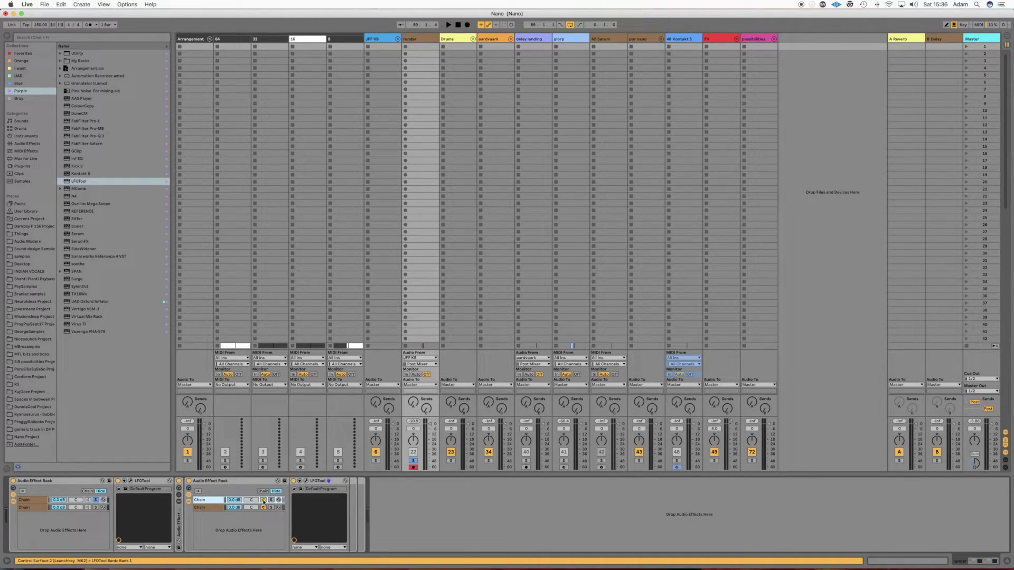
pyautogui.click(201, 508)
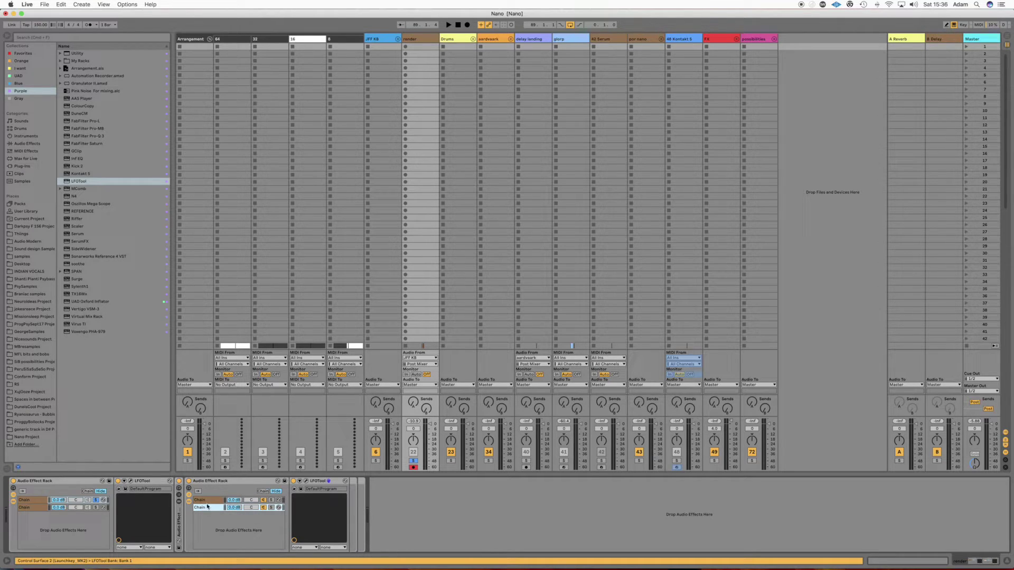
pyautogui.press('Delete')
# - Shape the 1/16 LFOTool curve into a high plateau ending in a near-vertical drop
pyautogui.click(306, 481)
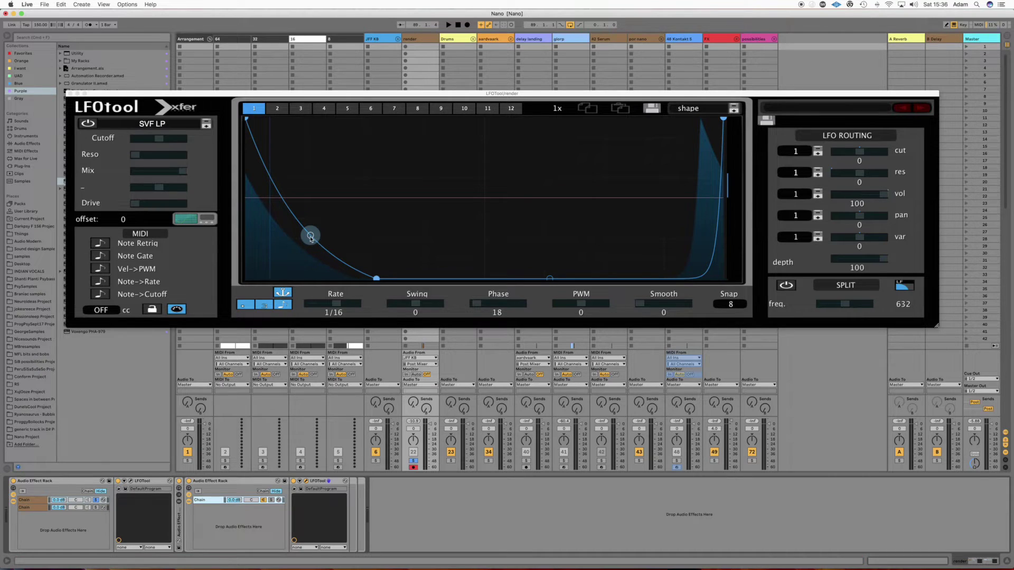
pyautogui.moveTo(312, 236); pyautogui.dragTo(325, 136)
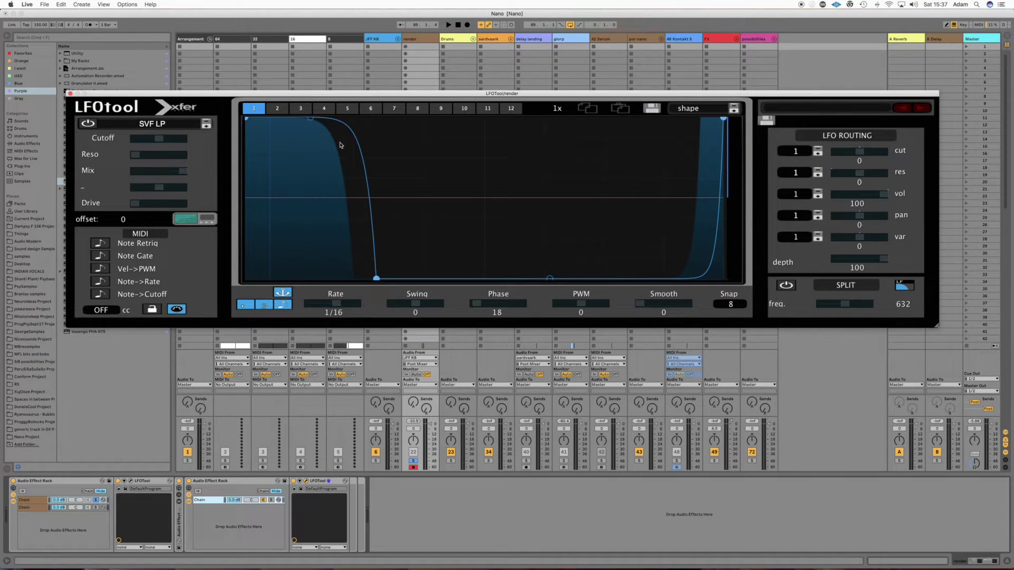
pyautogui.click(637, 275)
pyautogui.moveTo(670, 304); pyautogui.dragTo(713, 329)
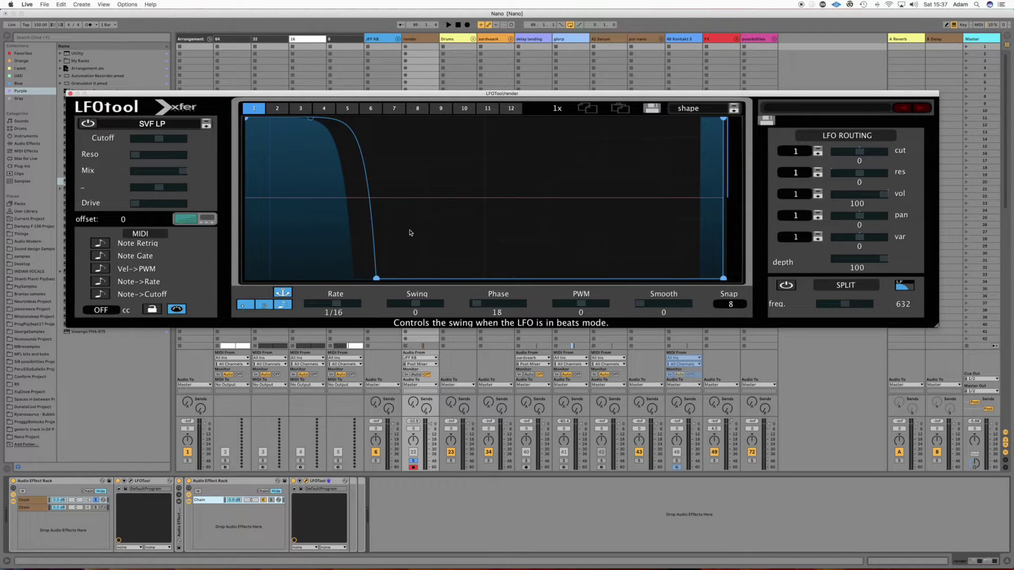
pyautogui.moveTo(724, 279)
pyautogui.mouseDown()
pyautogui.moveTo(720, 199)
pyautogui.moveTo(720, 278)
pyautogui.mouseUp()
pyautogui.moveTo(312, 121); pyautogui.dragTo(338, 61)
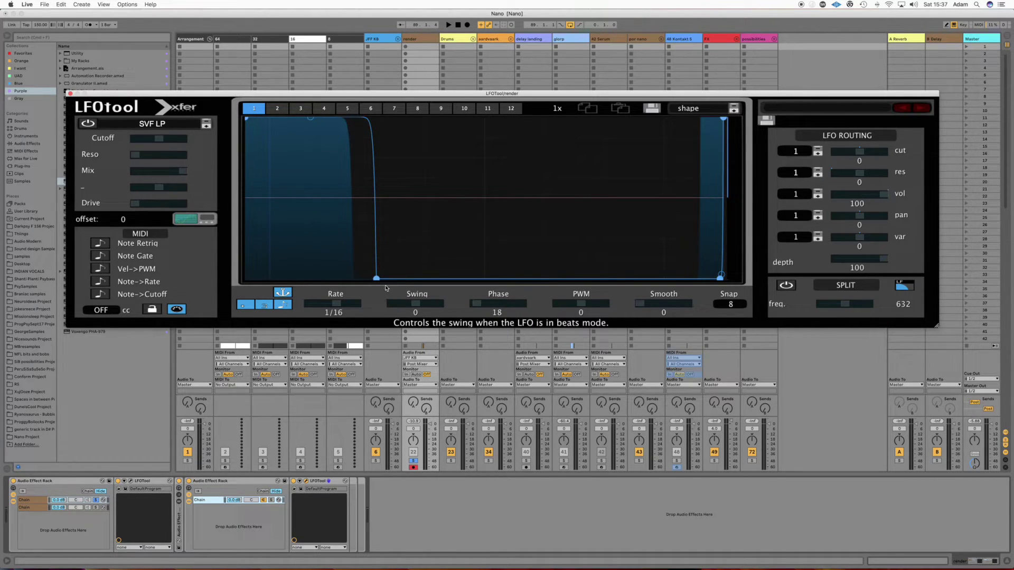
# - During playback, shorten the full-volume section to a brief transient burst
pyautogui.press('space')
pyautogui.moveTo(374, 280); pyautogui.dragTo(276, 290)
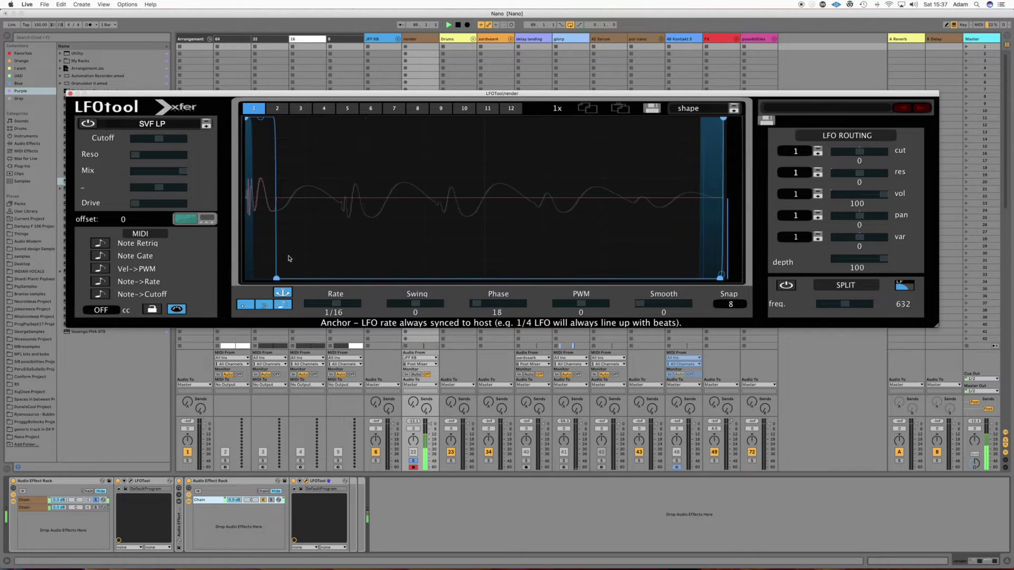
pyautogui.moveTo(276, 279); pyautogui.dragTo(253, 279)
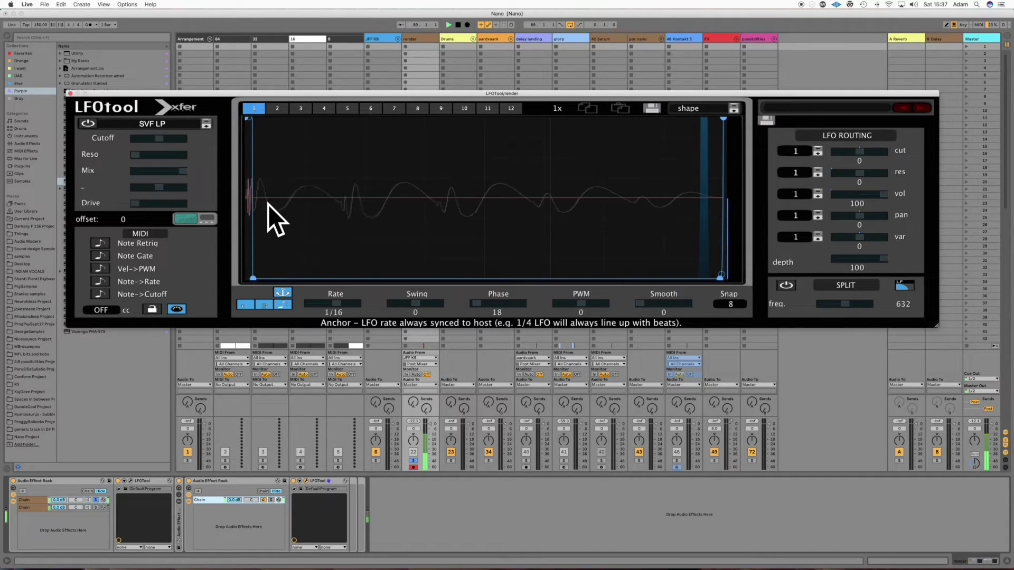
pyautogui.press('space')
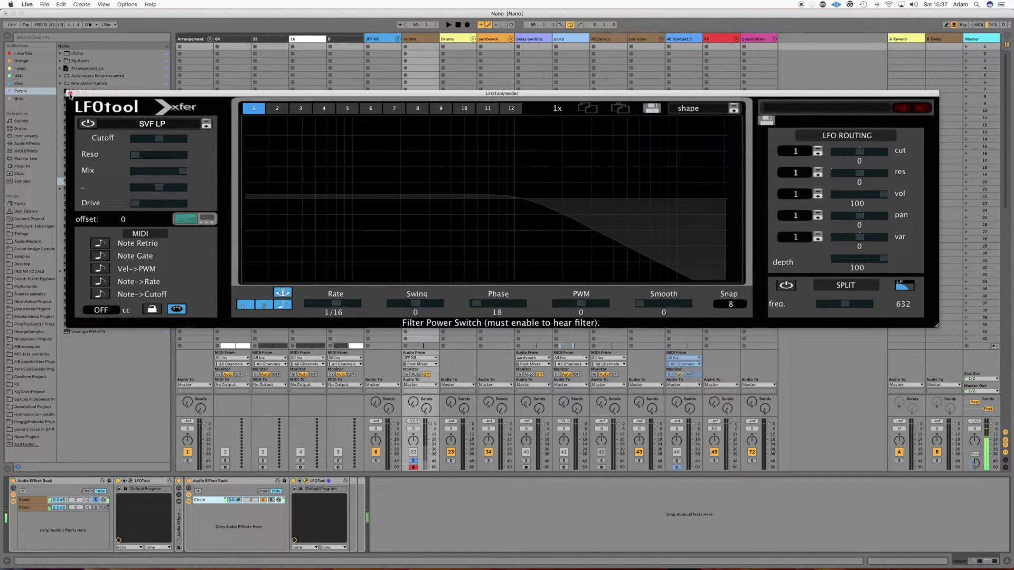
# - Duplicate the transient chain and set the copy's LFOTool volume amount to -100
pyautogui.click(213, 500)
pyautogui.press('super+c')
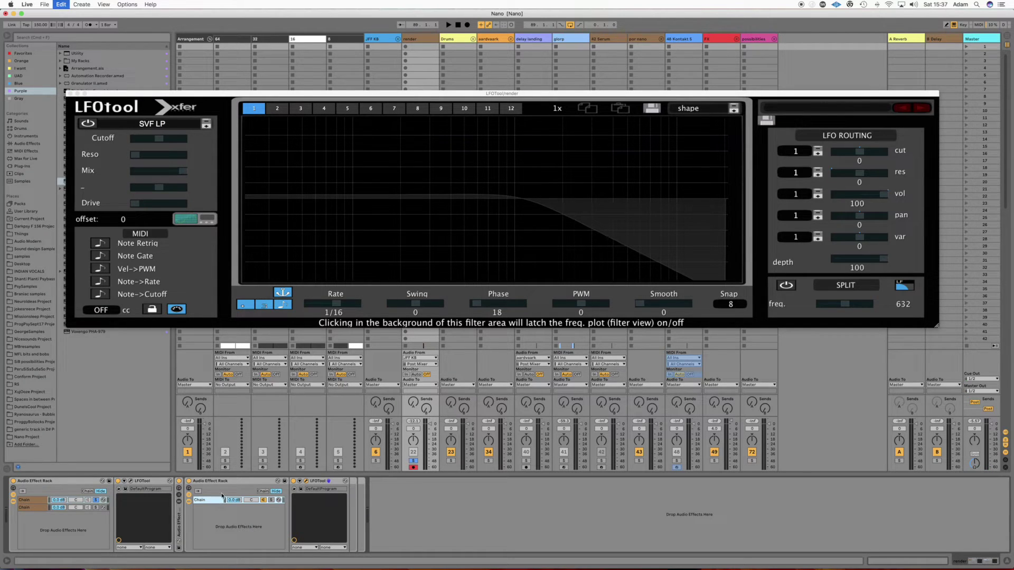
pyautogui.press('super+v')
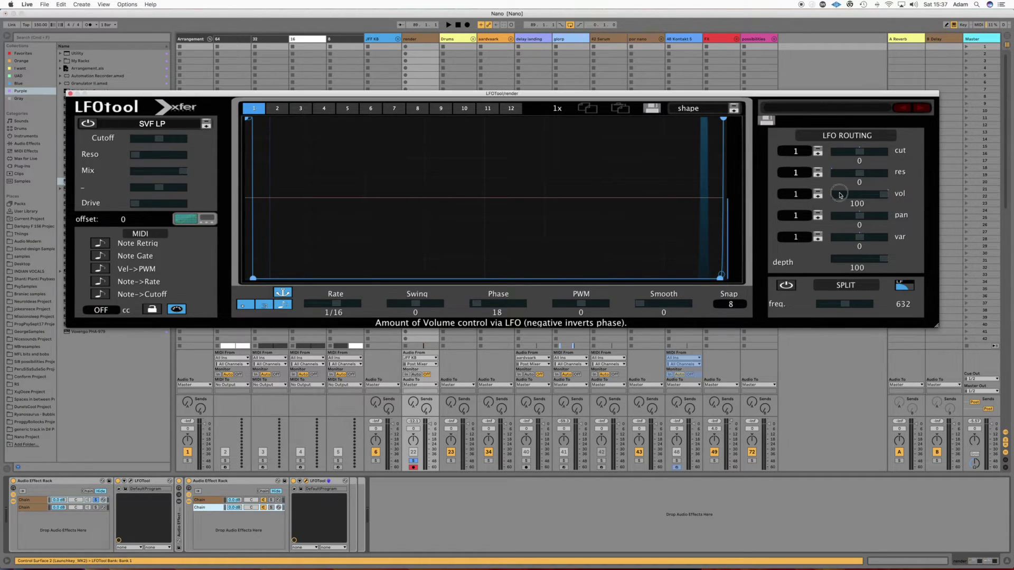
pyautogui.click(840, 195)
pyautogui.click(521, 202)
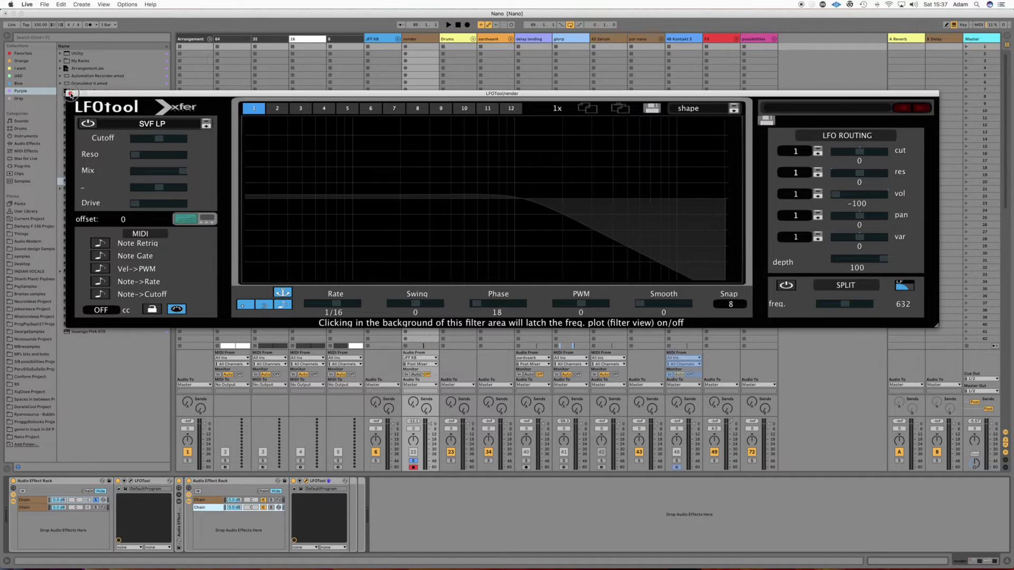
pyautogui.click(71, 93)
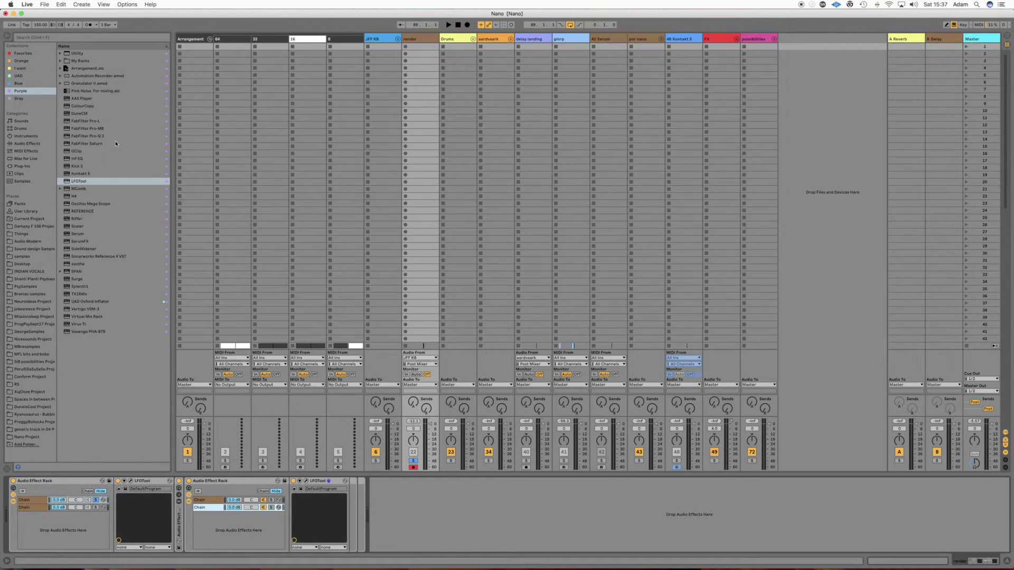
# - Play the track to audition the transient and body chains together
pyautogui.press('space')
pyautogui.click(223, 501)
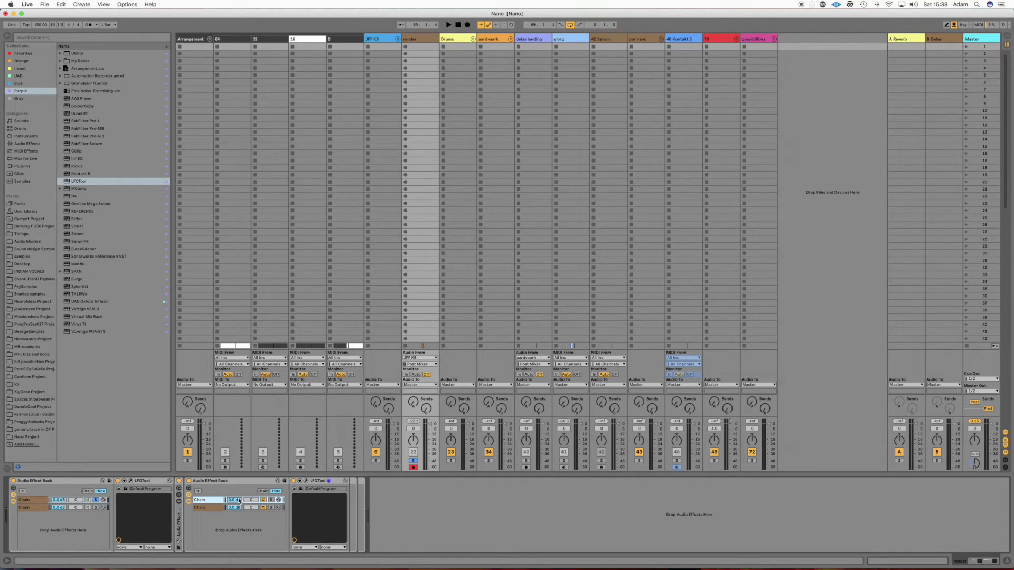
pyautogui.press('space')
pyautogui.press('space')
# - Set the first chain's volume to 1.0 dB
pyautogui.click(234, 500)
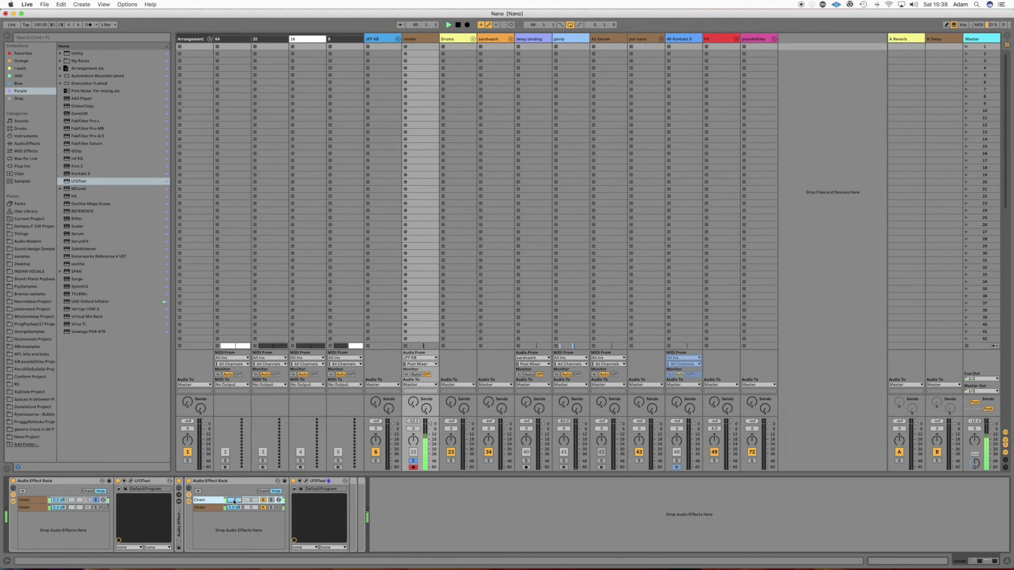
pyautogui.write('1')
pyautogui.press('Return')
# - Compare the split rack bypassed and active, ending with the second chain selected
pyautogui.click(189, 481)
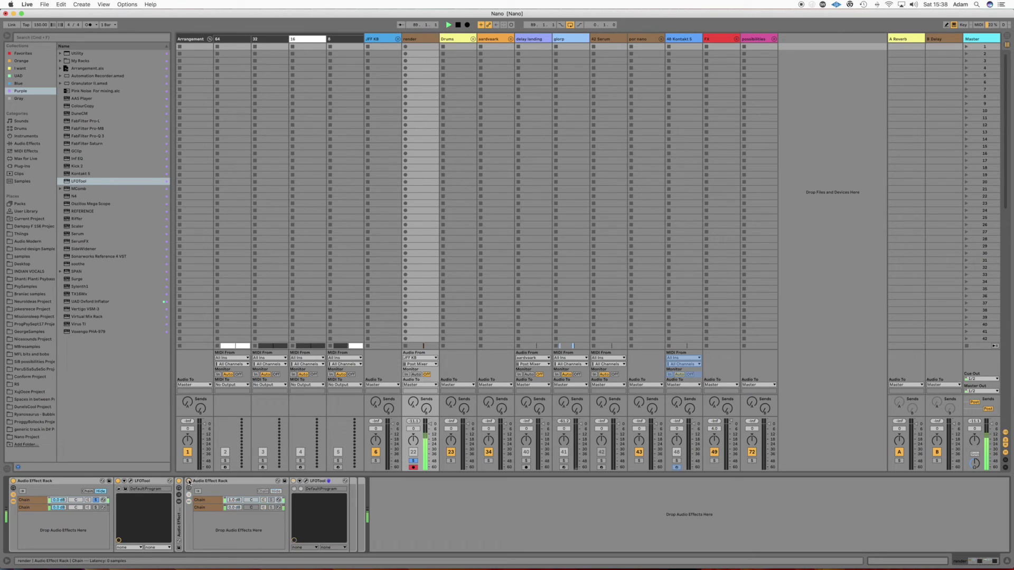
pyautogui.click(188, 481)
pyautogui.click(214, 508)
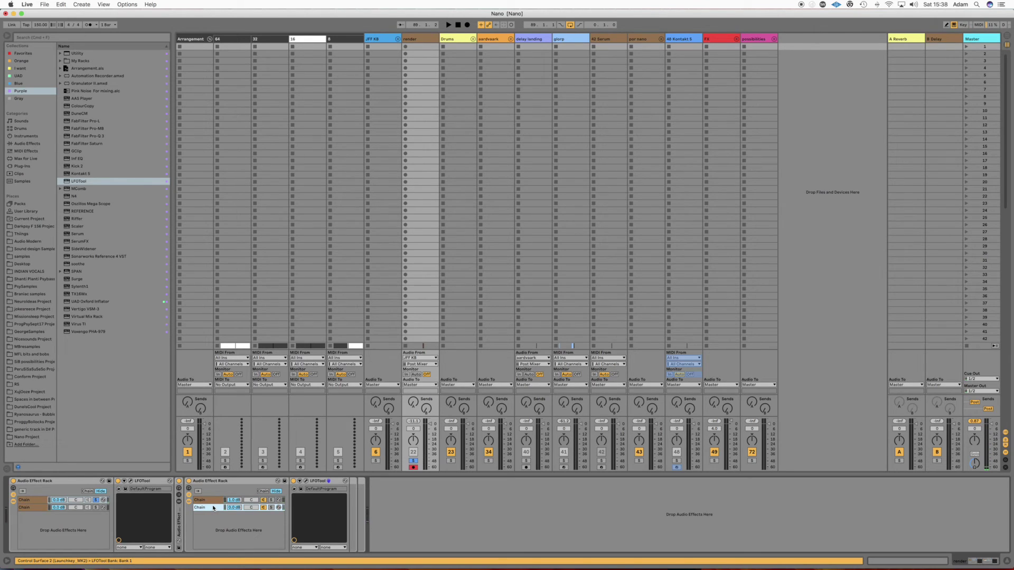